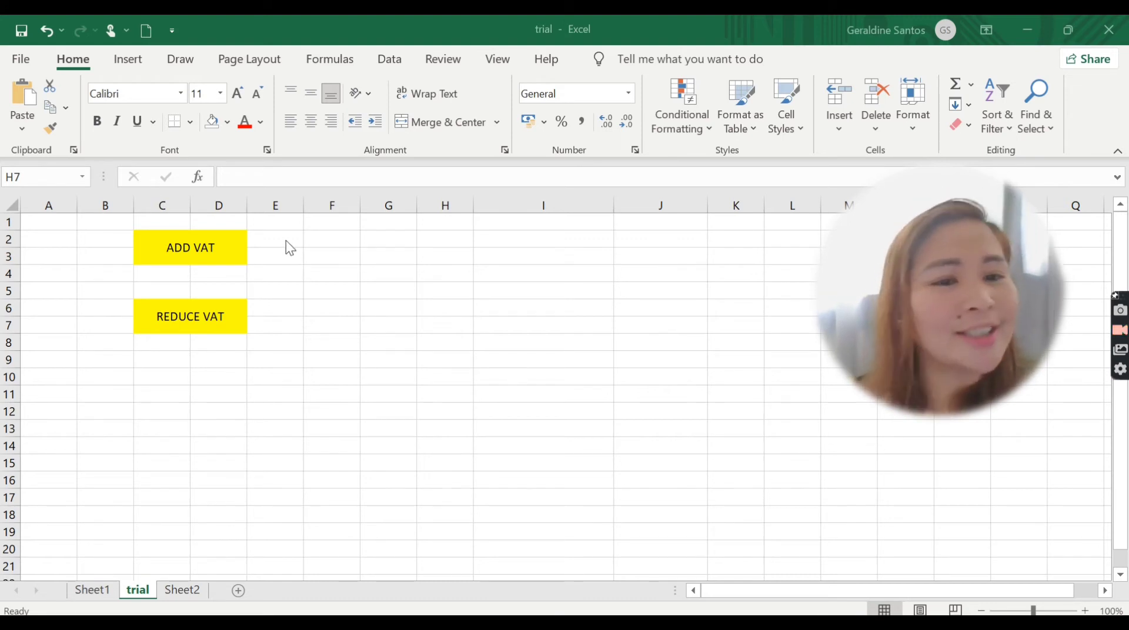
Step: Add the headings Net, Vat Rate and Gross across E2:G2
left_click(285, 240)
type("Net")
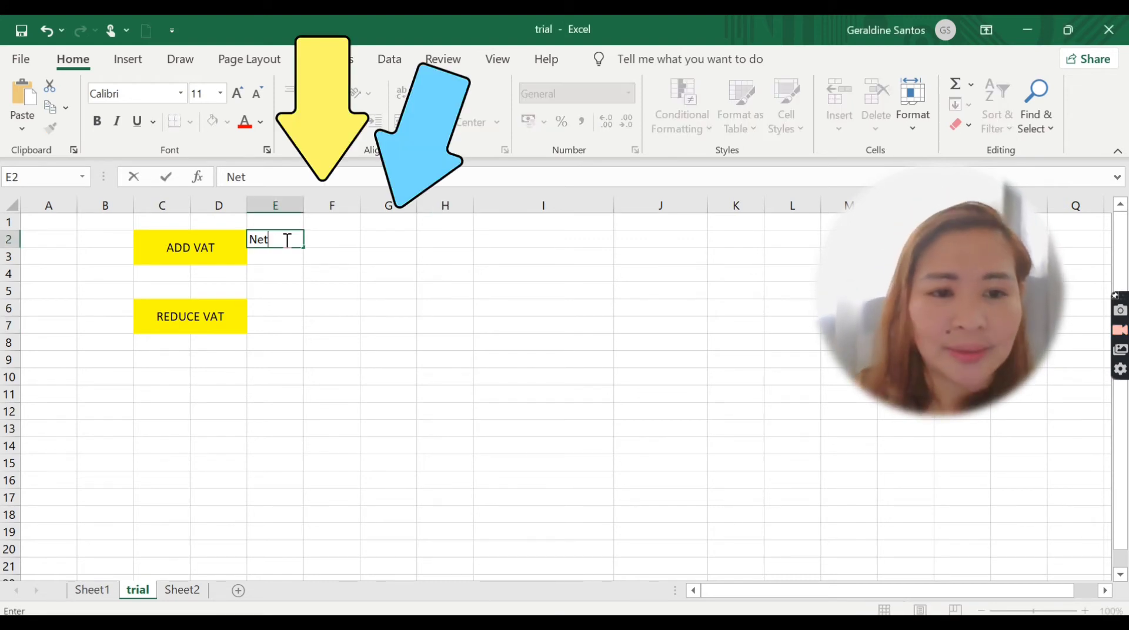
key("Tab")
type("Vat Rate")
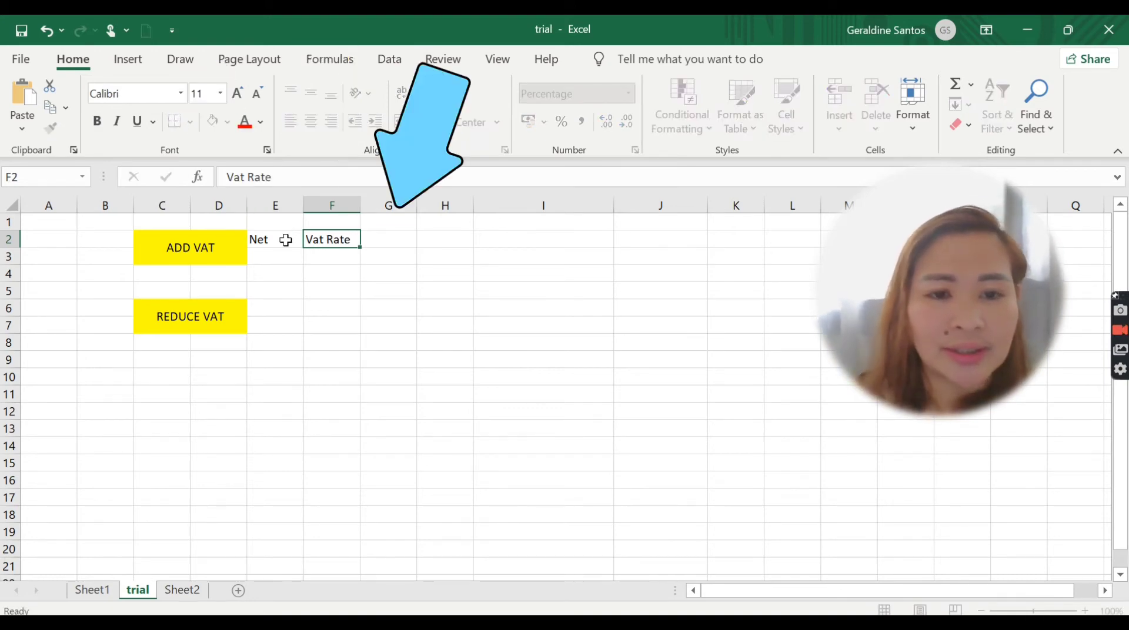
key("Tab")
type("Gross")
key("Return")
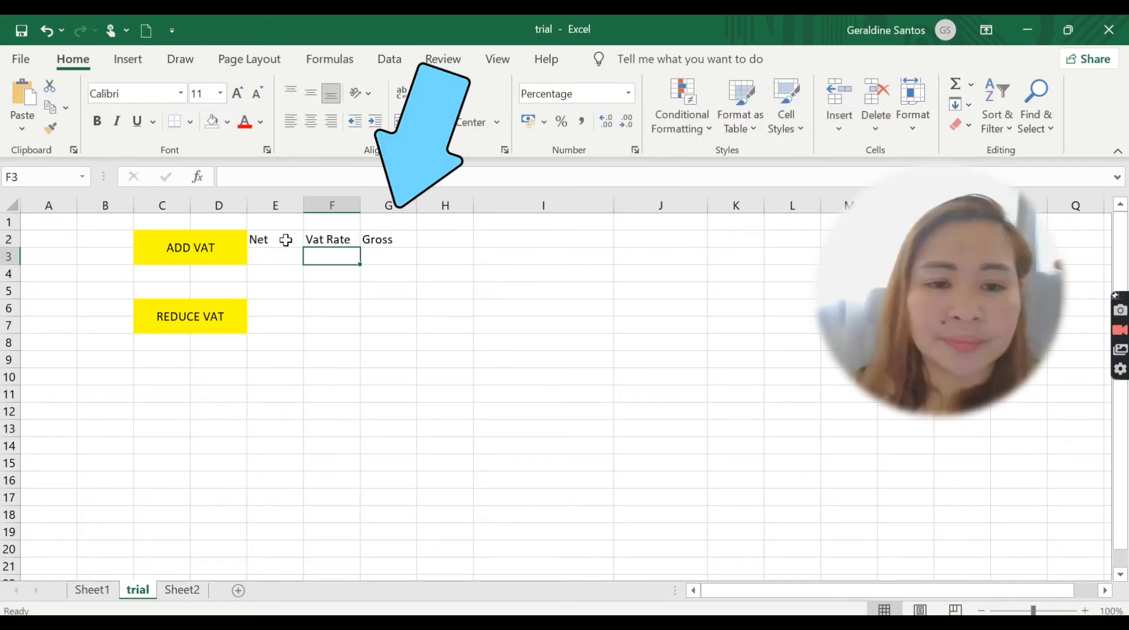
Step: Enter a net of 100 and a VAT rate of 5 beneath the headings
key("Left")
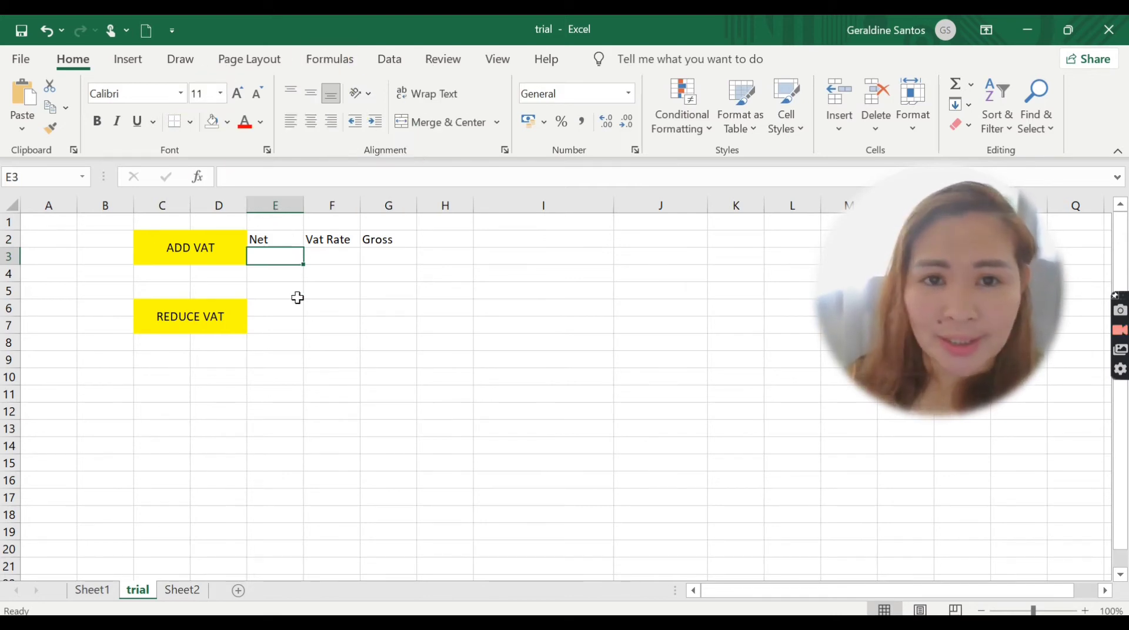
type("100")
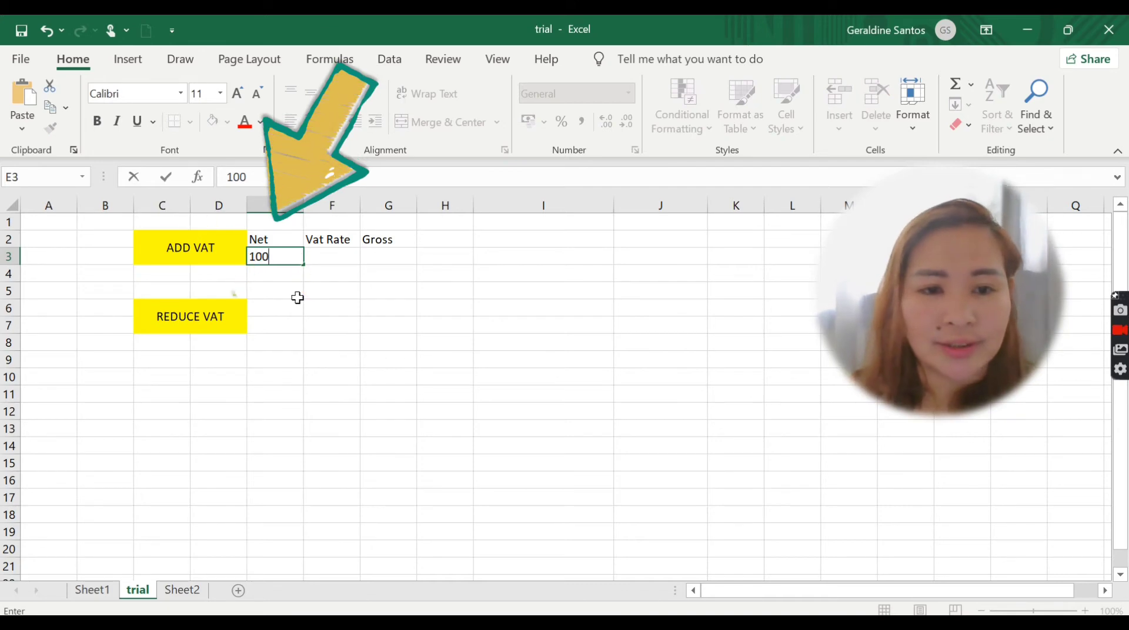
key("Tab")
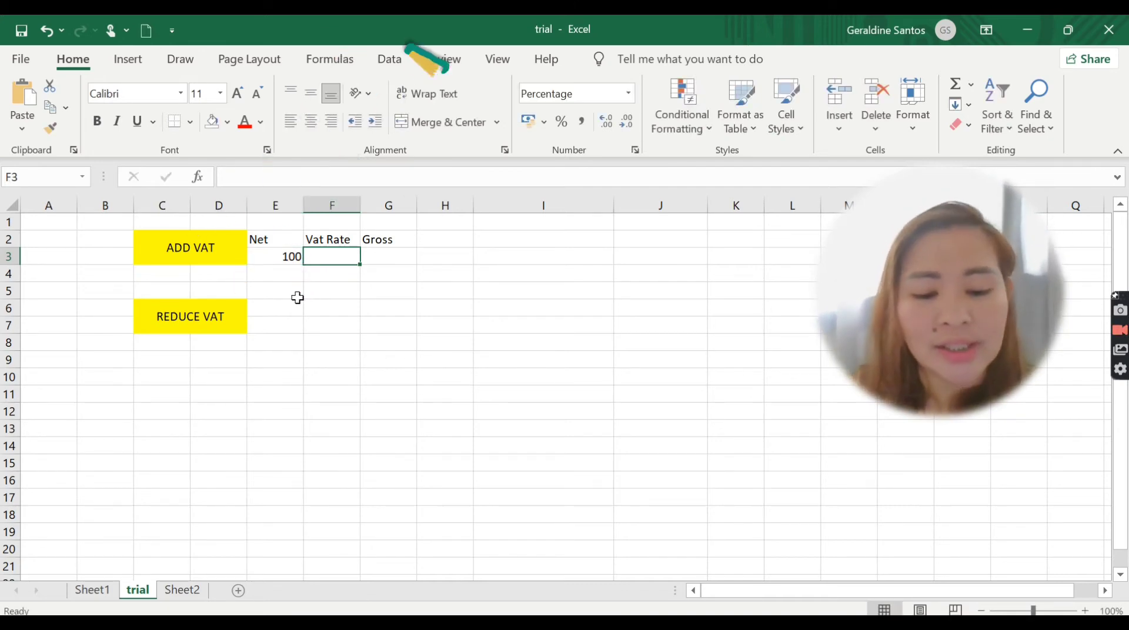
type("5")
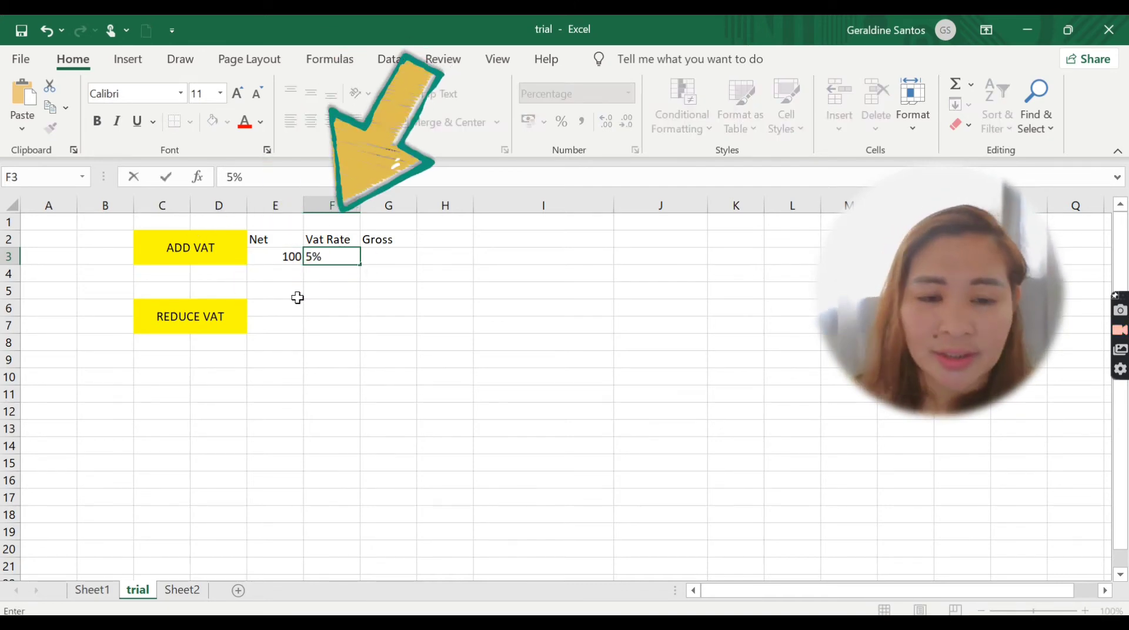
key("Tab")
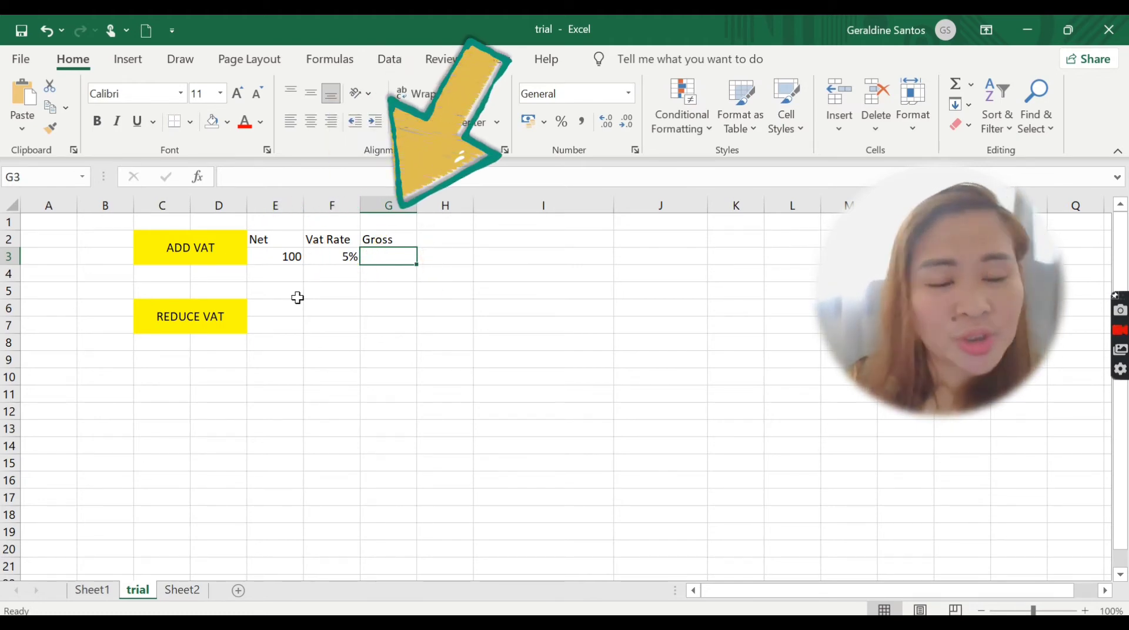
Step: Enter the gross formula =E3*(1+F3) in G3, giving 105
type("=")
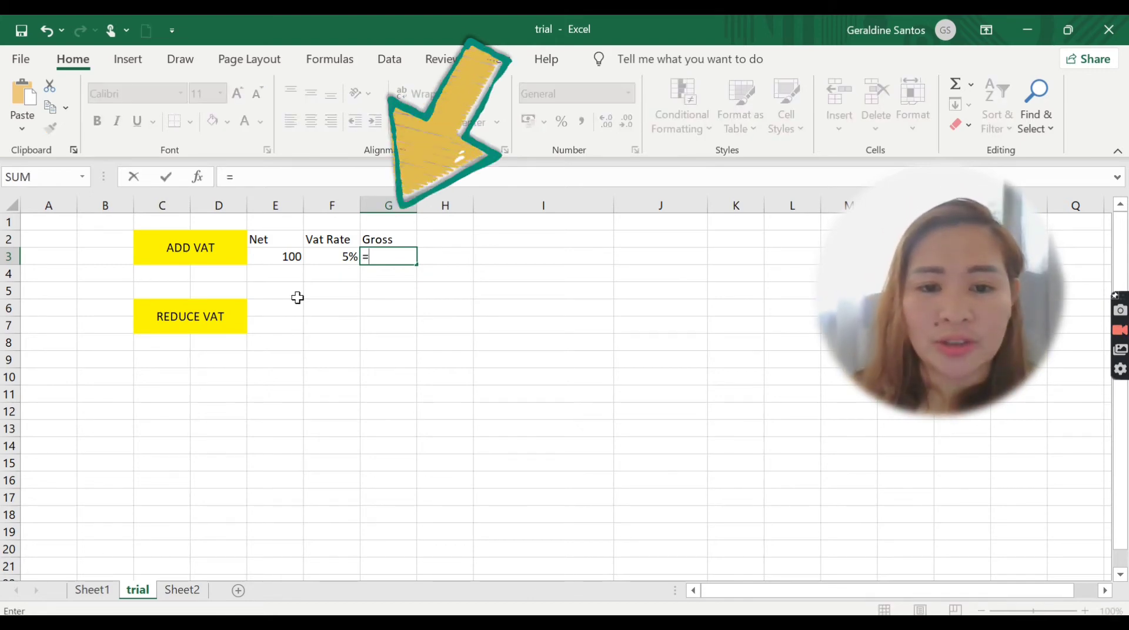
key("Left")
key("Left")
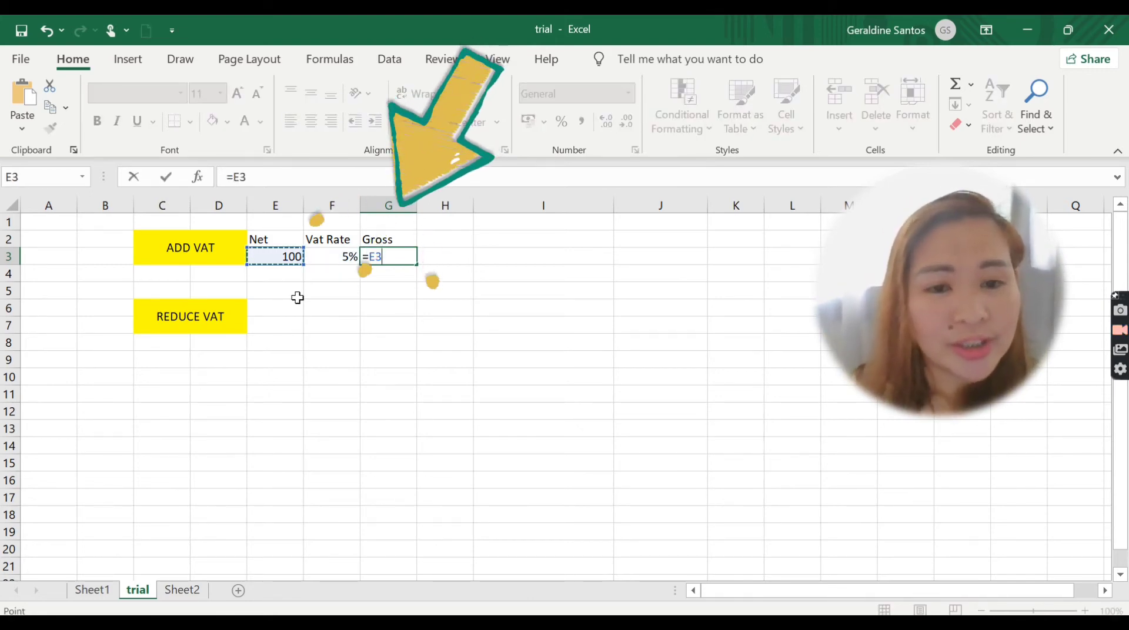
type("*")
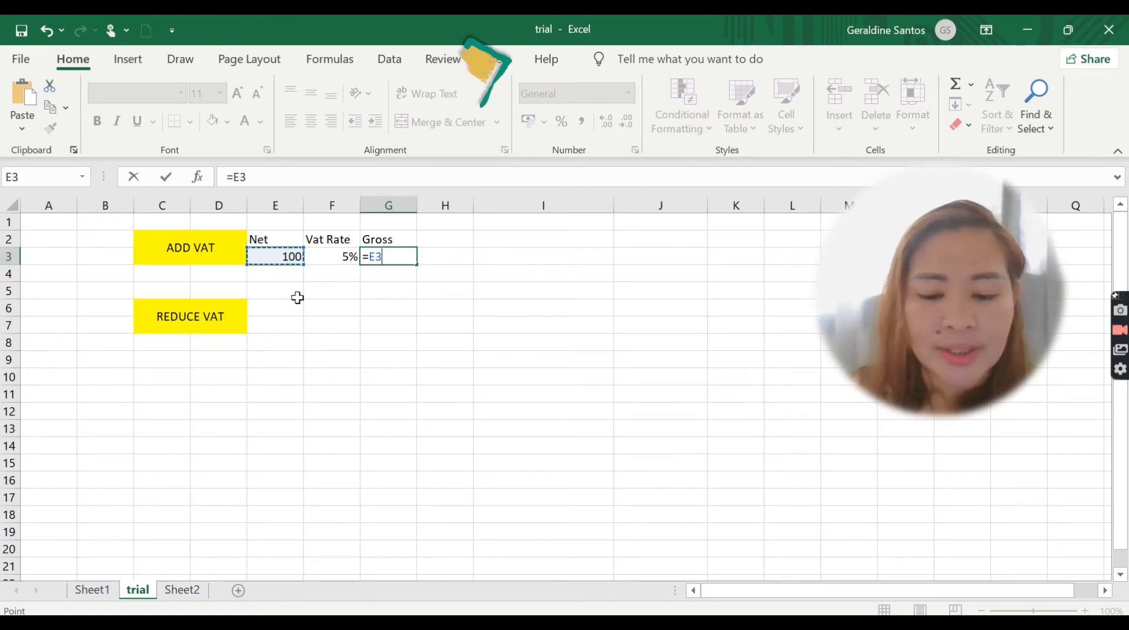
type("(")
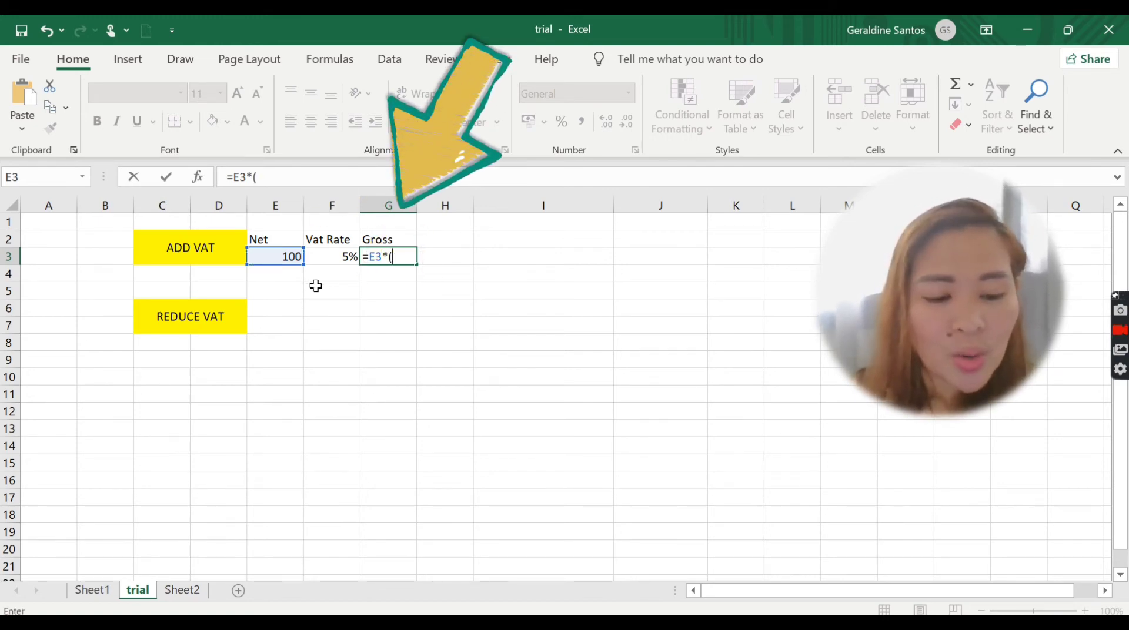
type("1+")
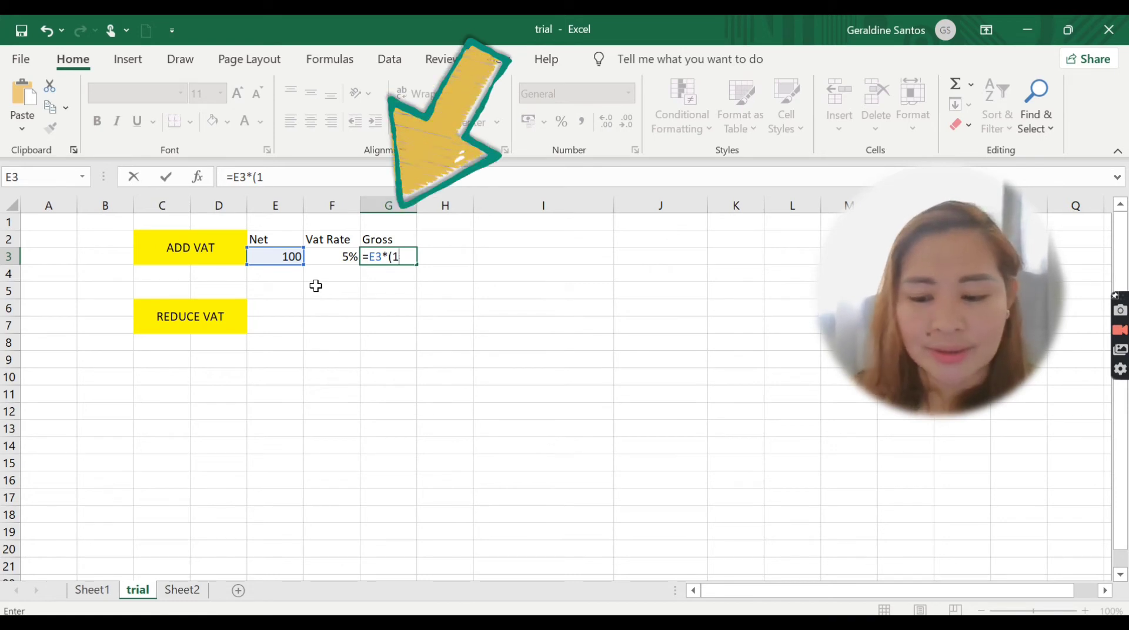
left_click(349, 257)
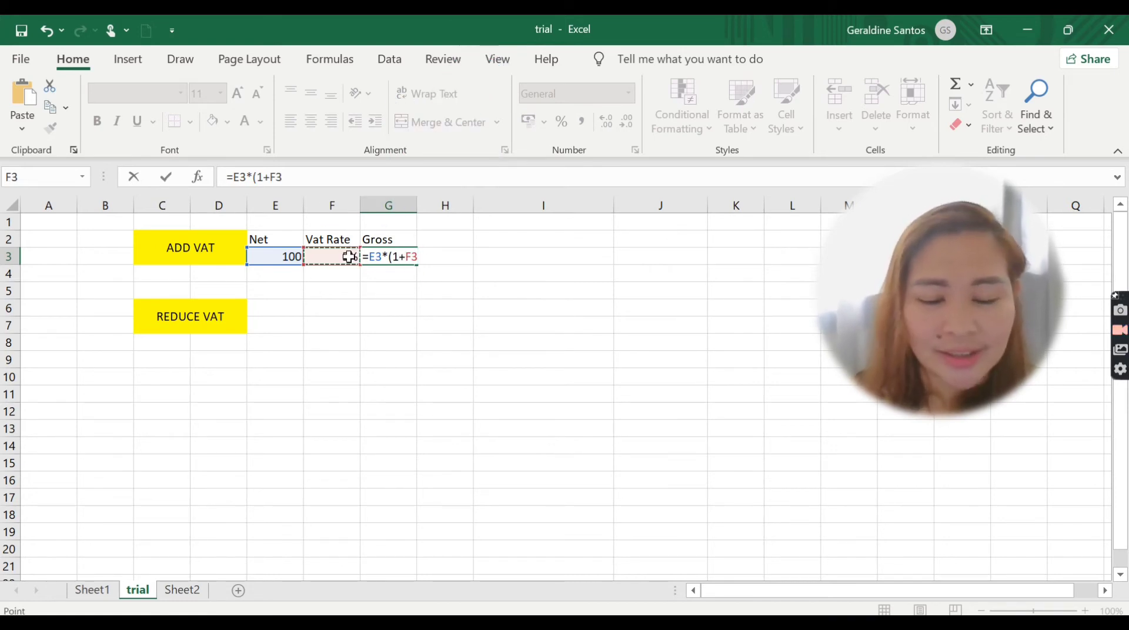
type(")")
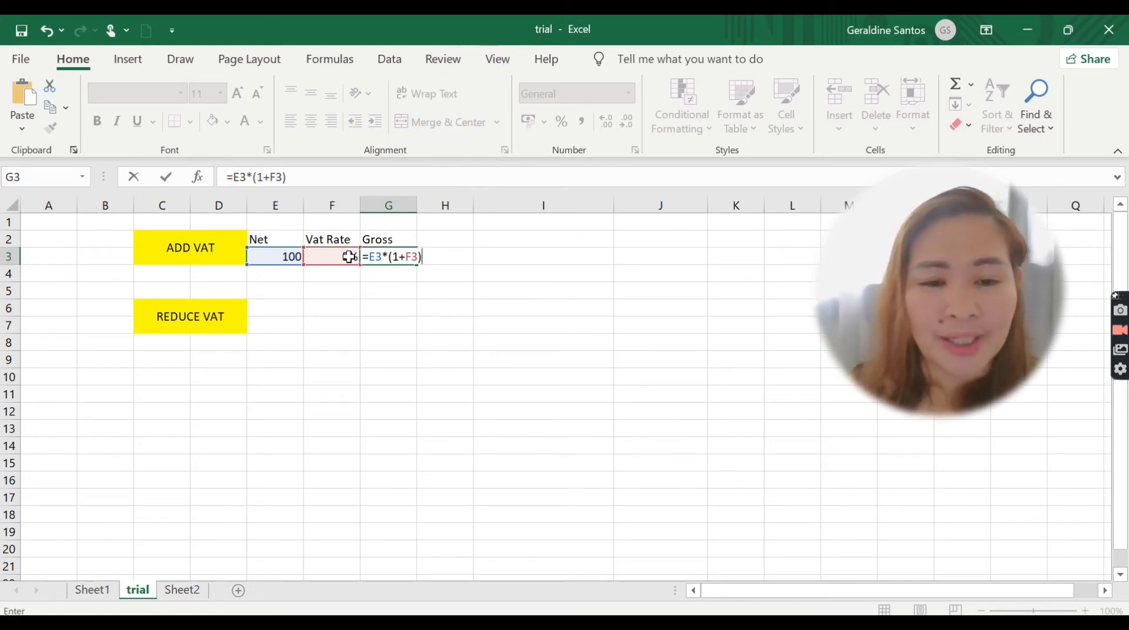
key("Return")
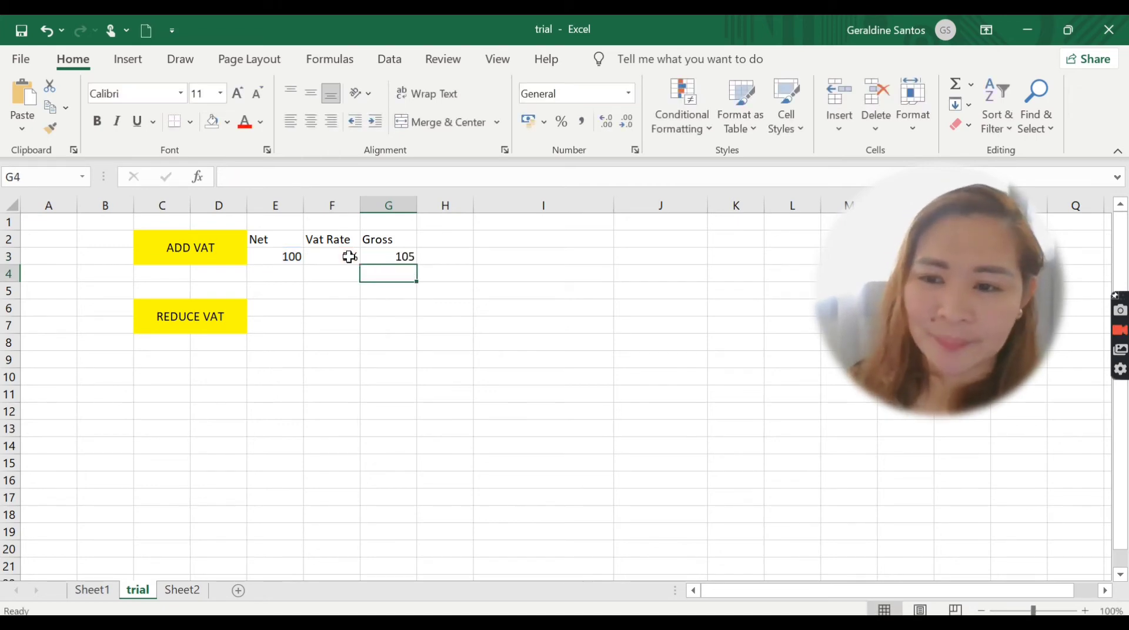
Step: Test the formula by changing the VAT rate to 10% (gross 110), then restore 5%
left_click(332, 256)
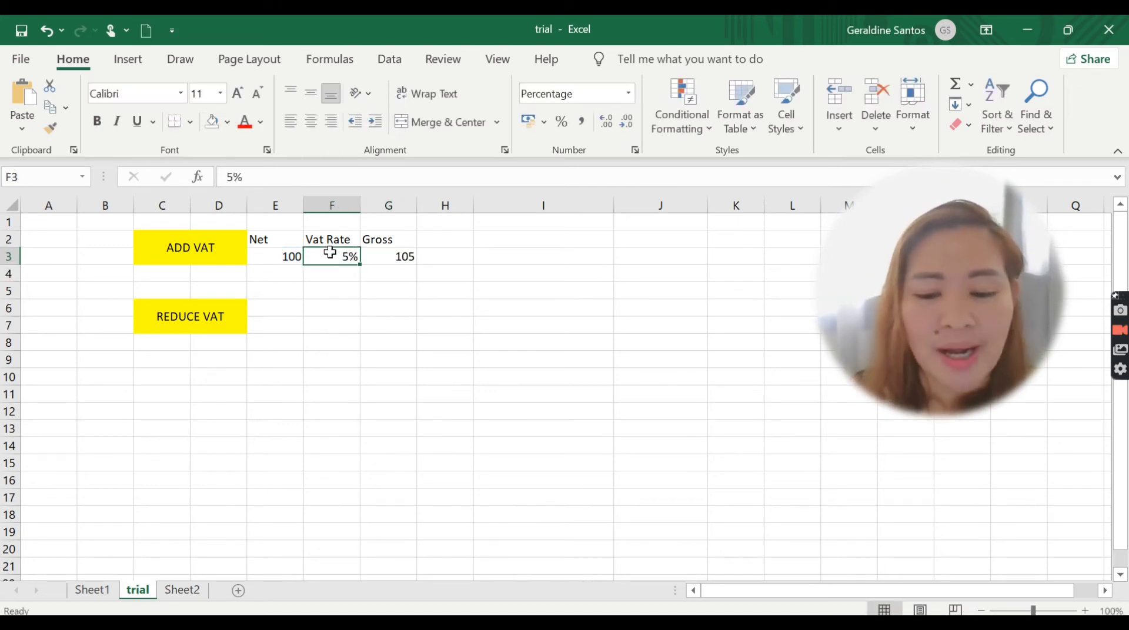
type("10")
key("Return")
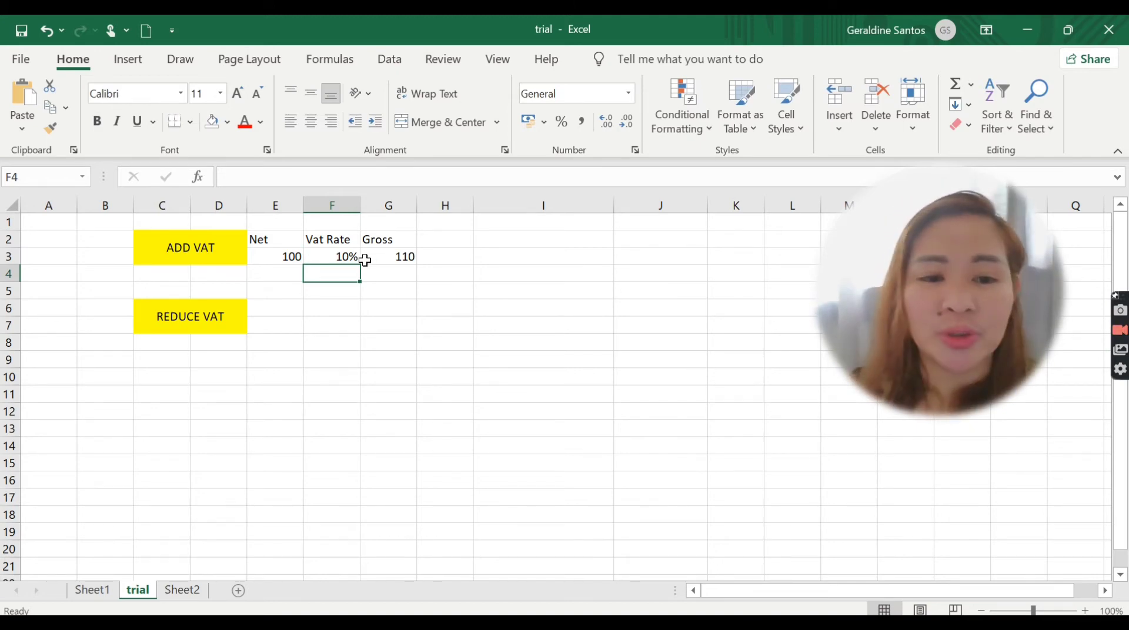
left_click(354, 260)
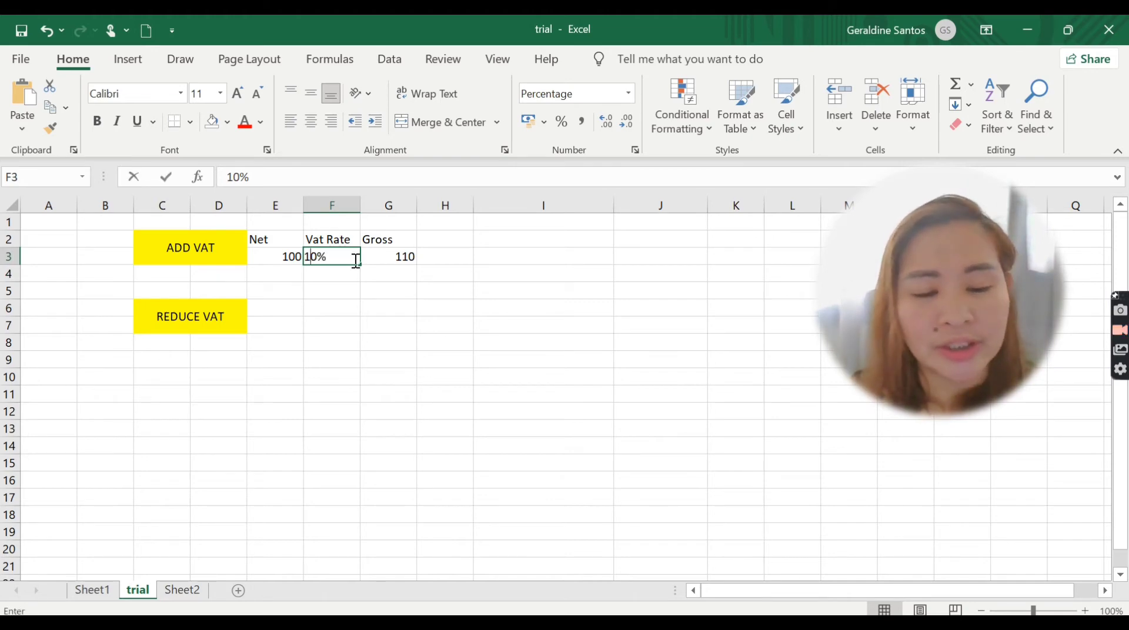
type("5")
left_click(438, 271)
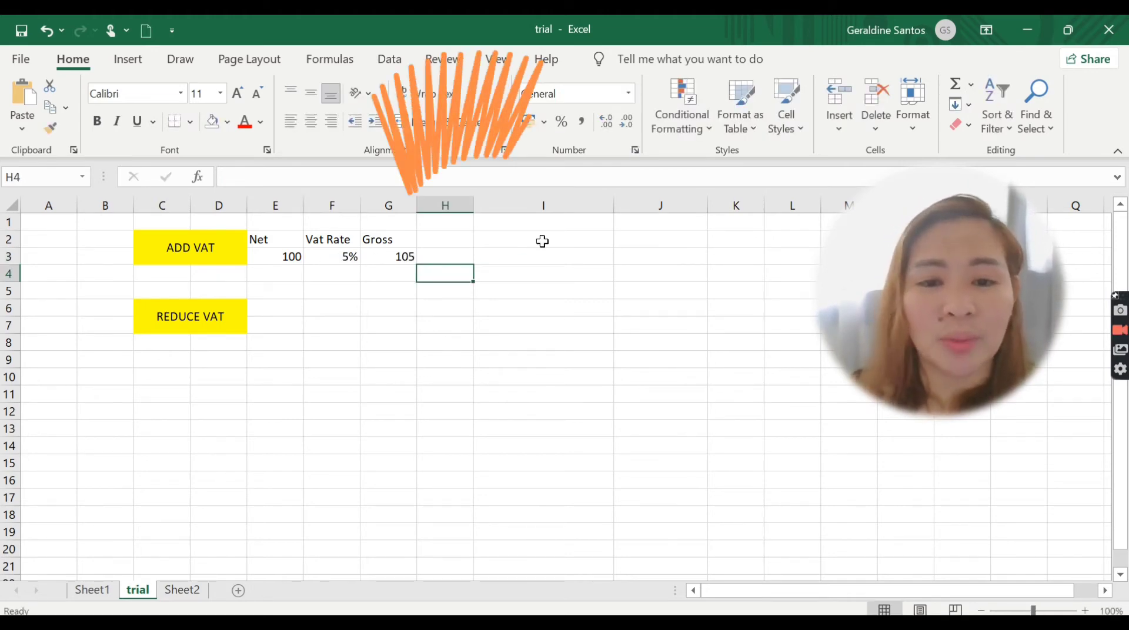
Step: Add a Formula heading in I2 and the text note '= Net * (1+Vat Rate)' in I3
left_click(542, 241)
type("Formula")
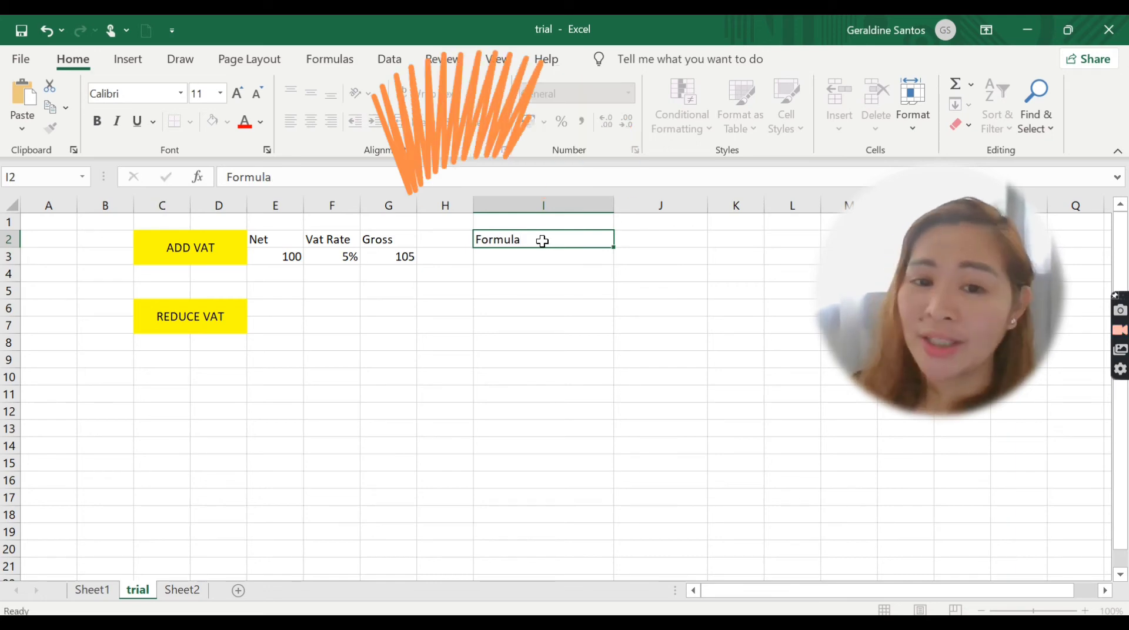
key("Tab")
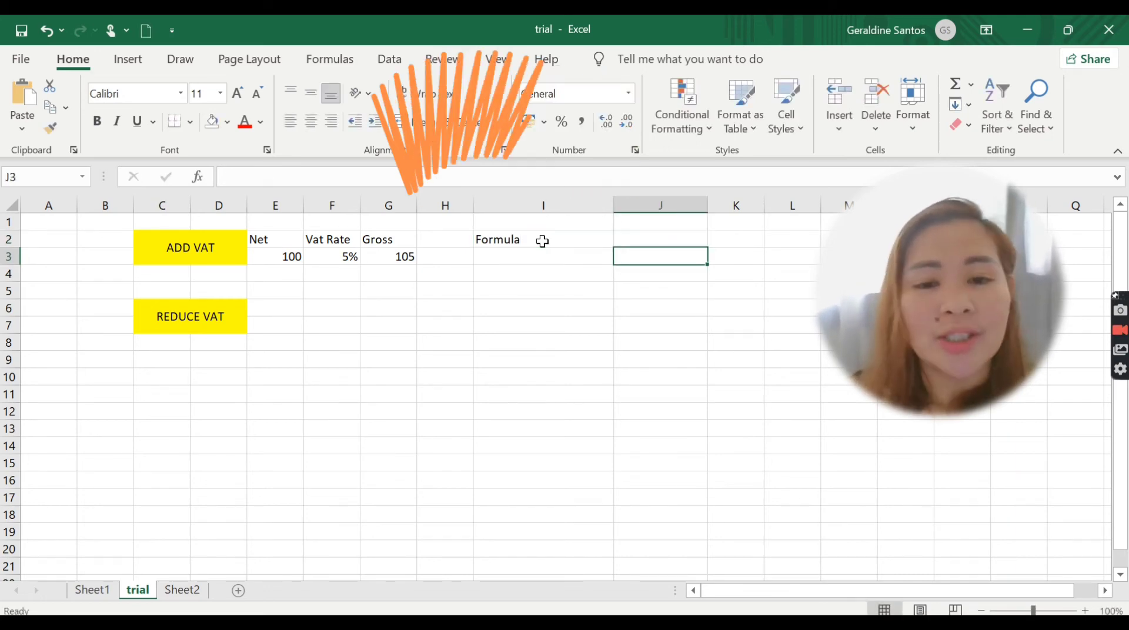
key("Return")
type("=")
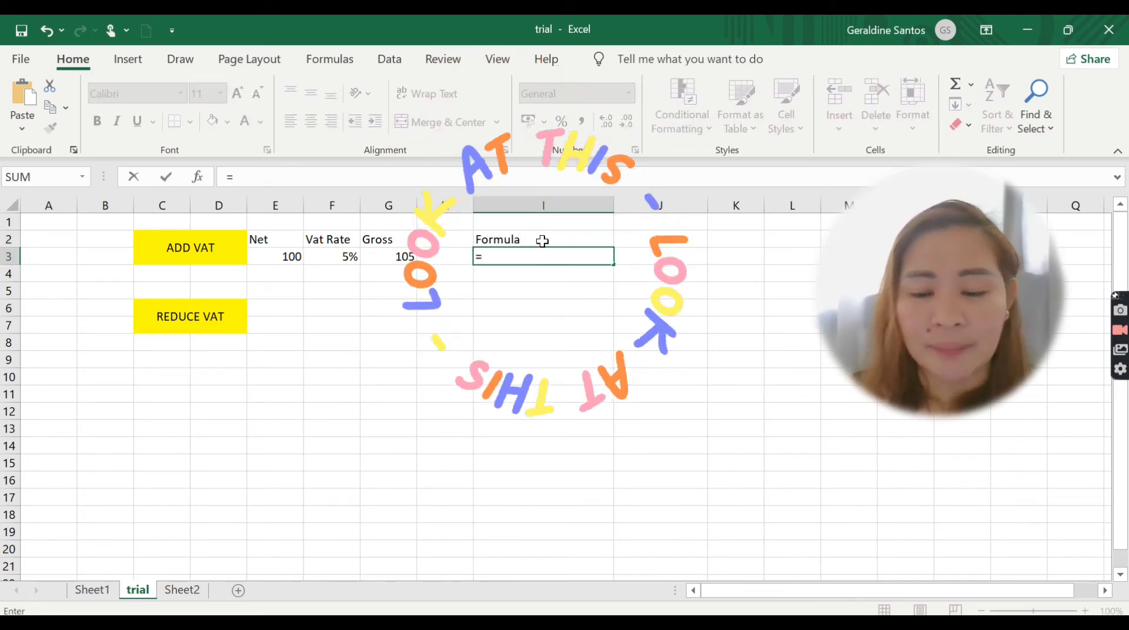
key("Escape")
type("=")
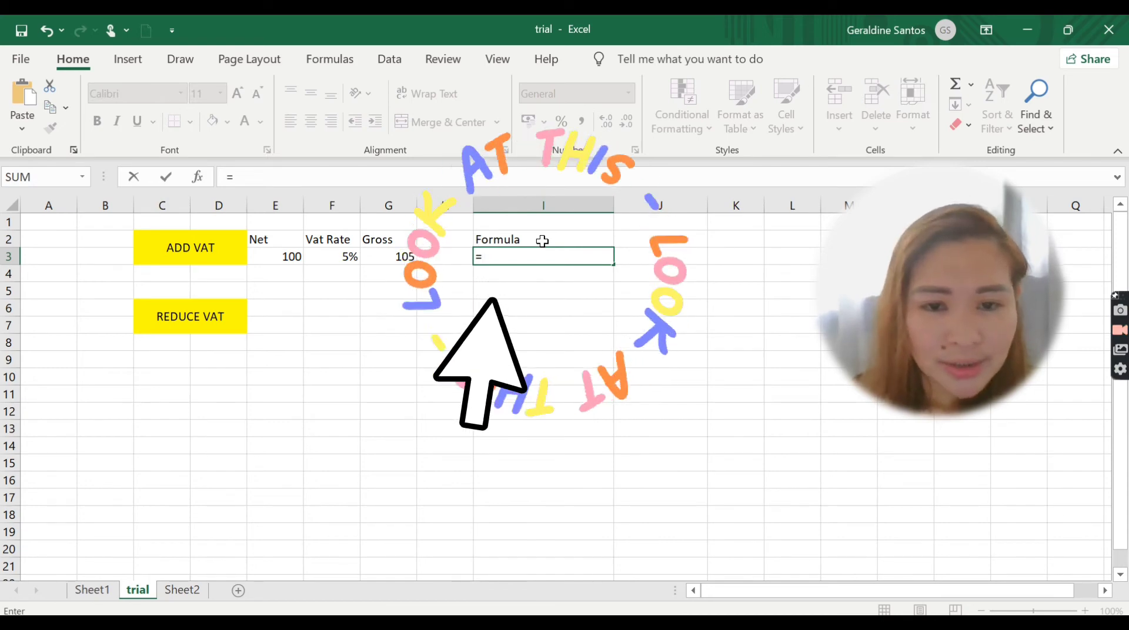
type(" Net")
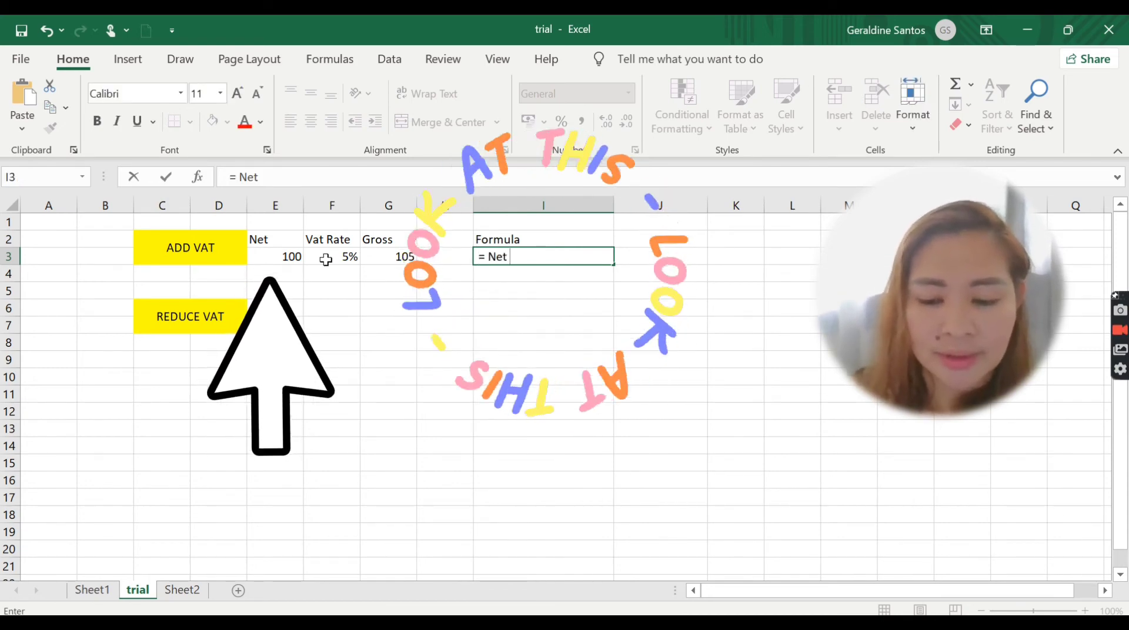
type(" * (")
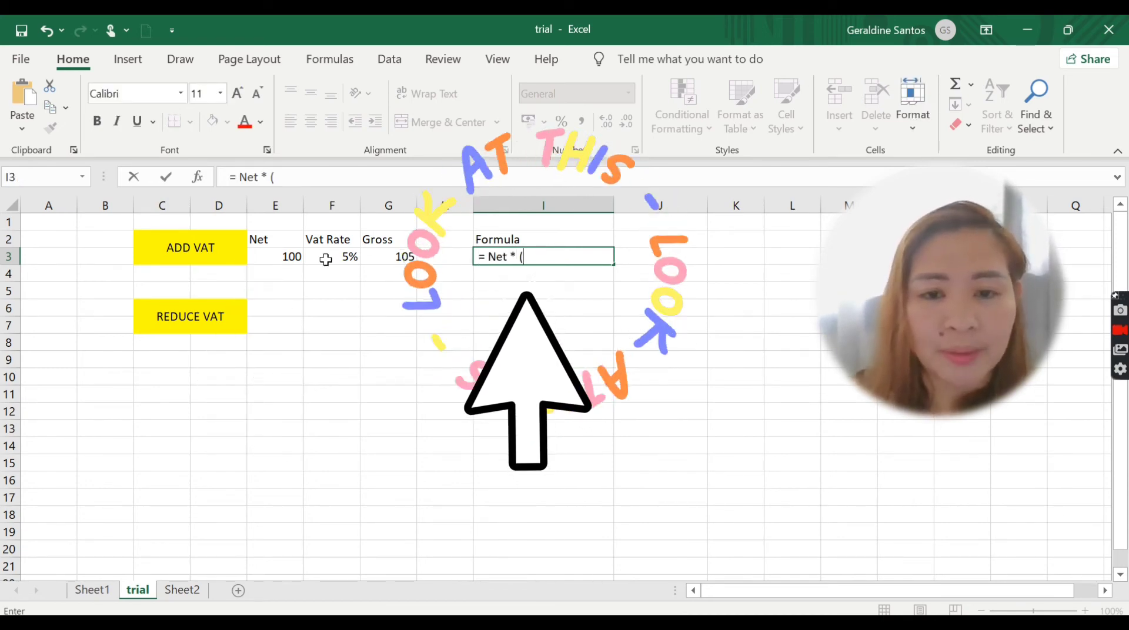
type("1")
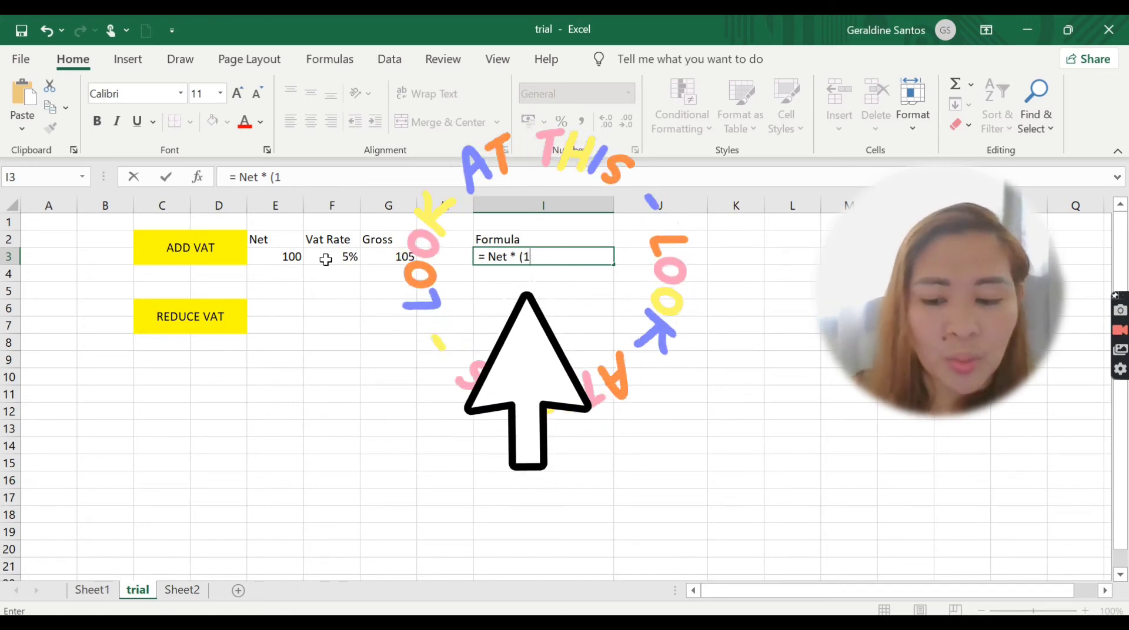
type("+")
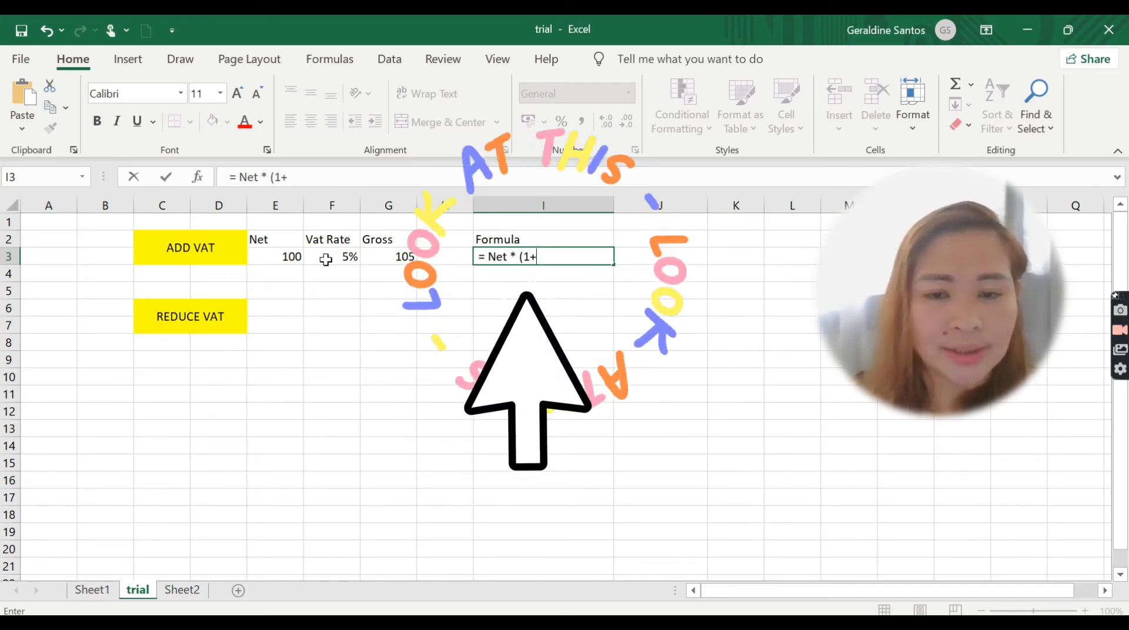
type("Vat")
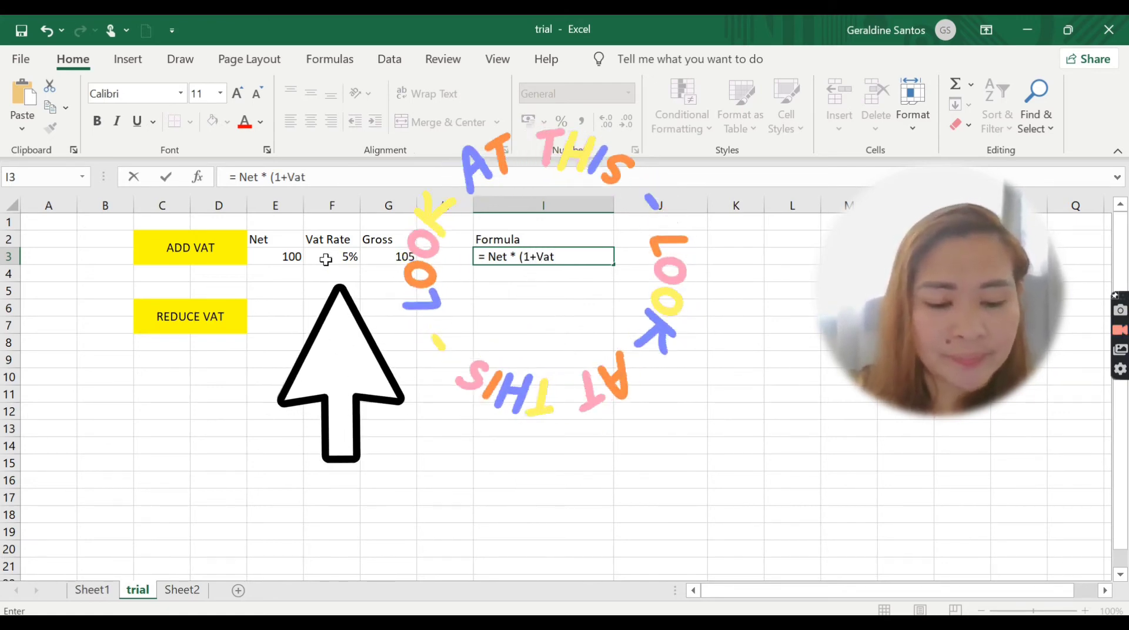
type(" Rate")
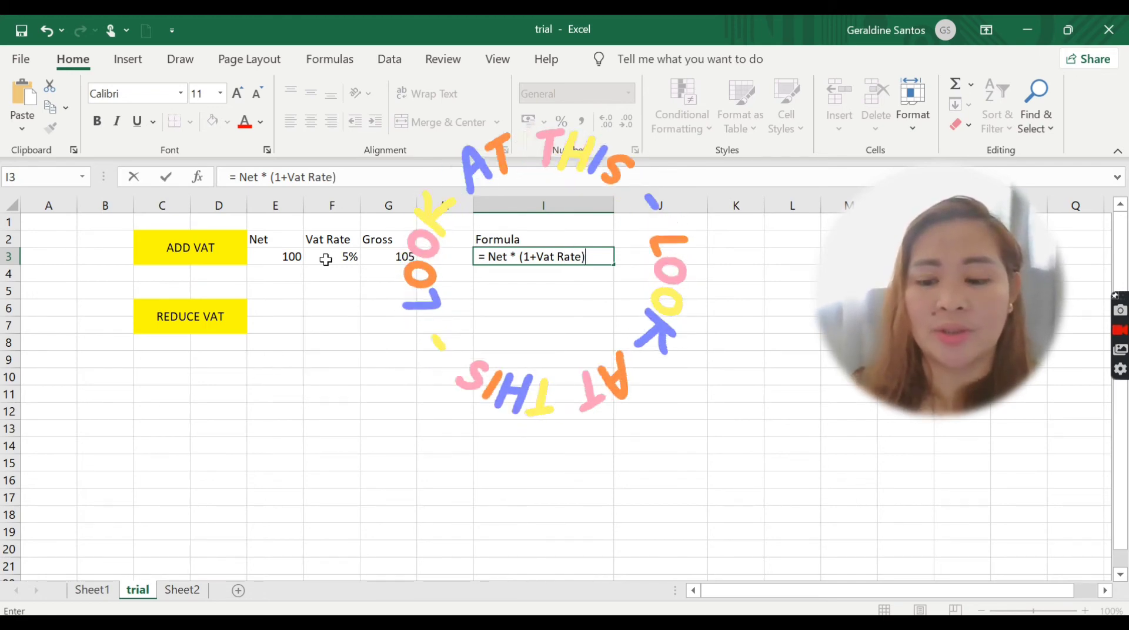
type(")")
key("Return")
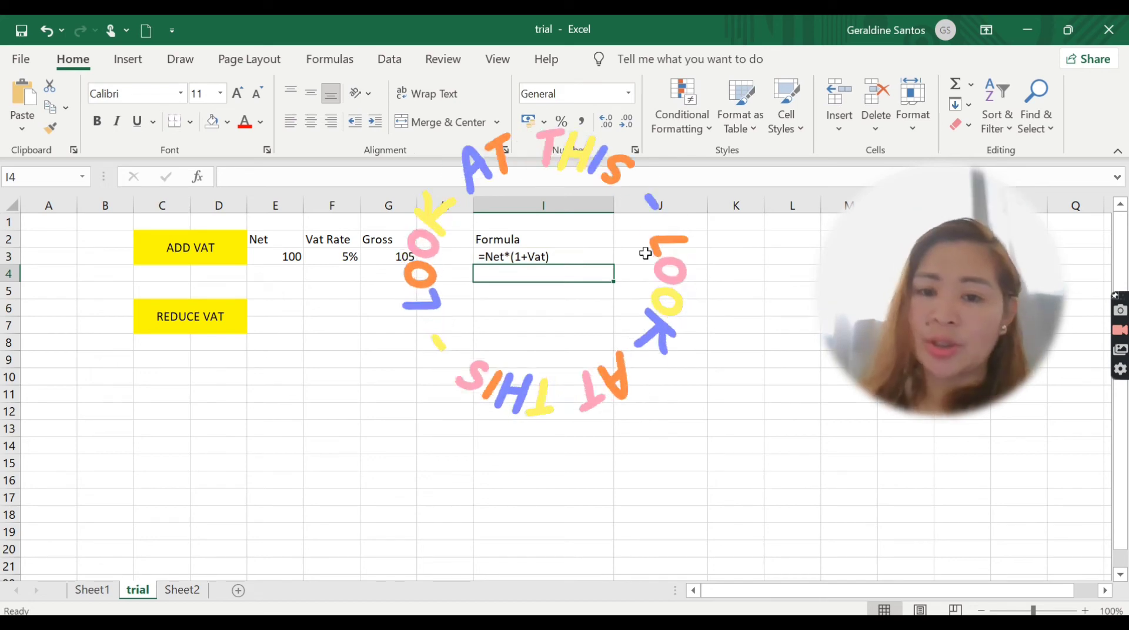
left_click(645, 253)
Step: Enter the cell-reference version =E3*(1+F3) in J3
type("=")
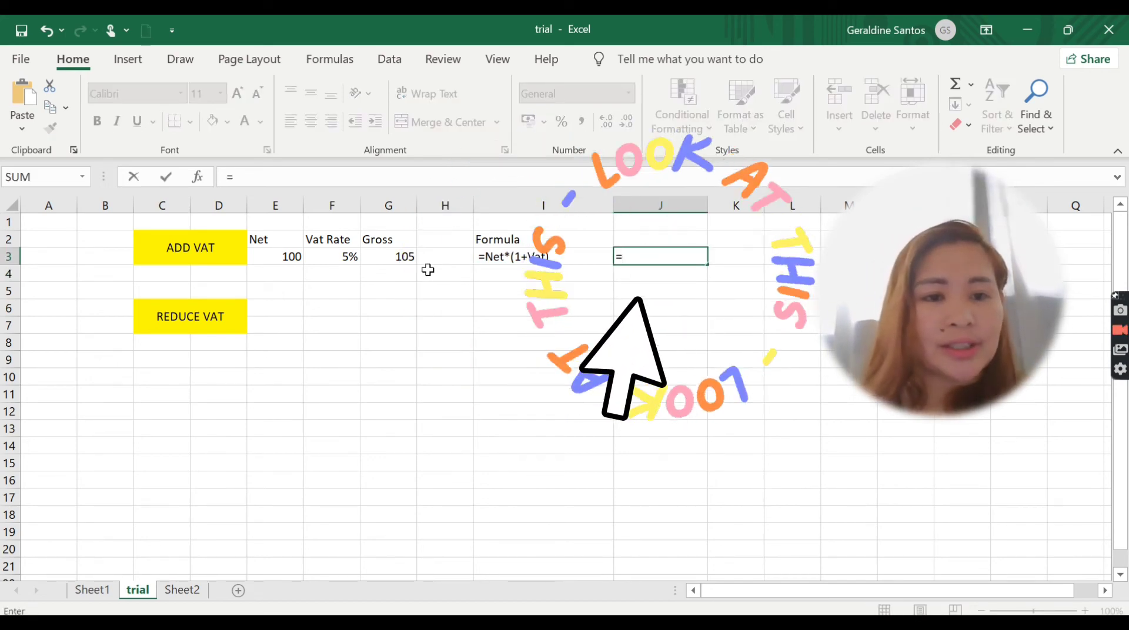
left_click(298, 259)
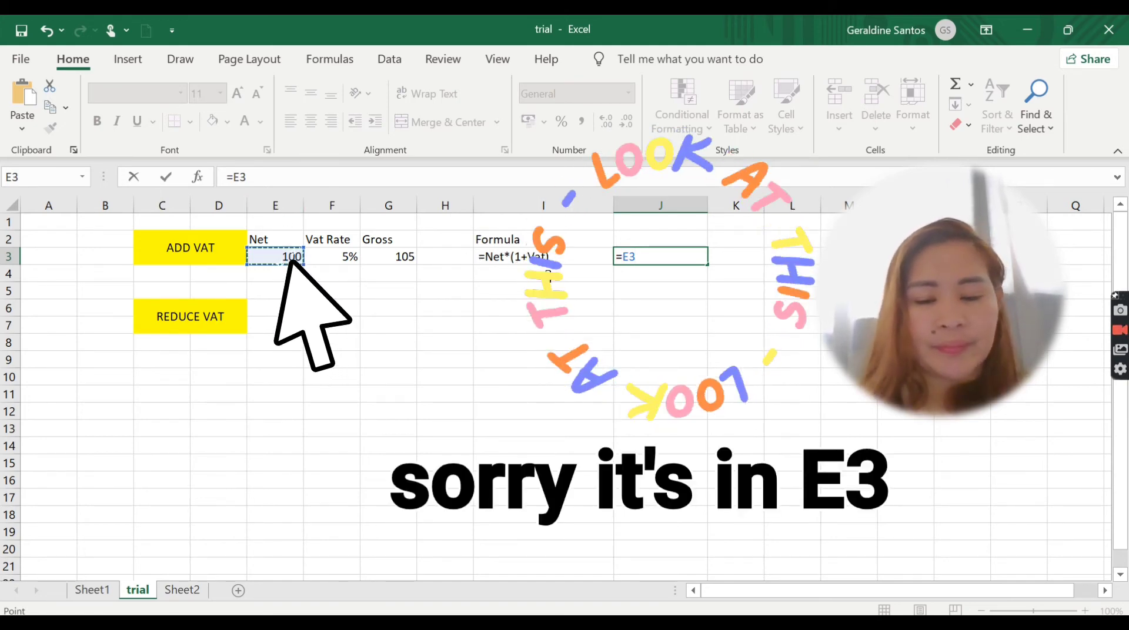
left_click(619, 257)
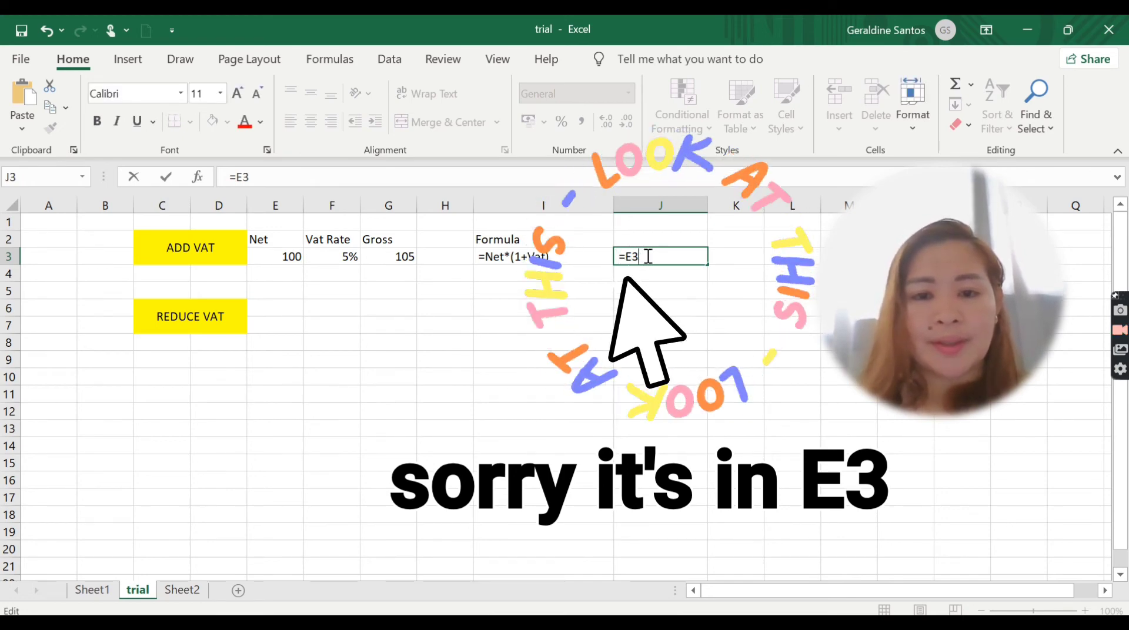
type("*(")
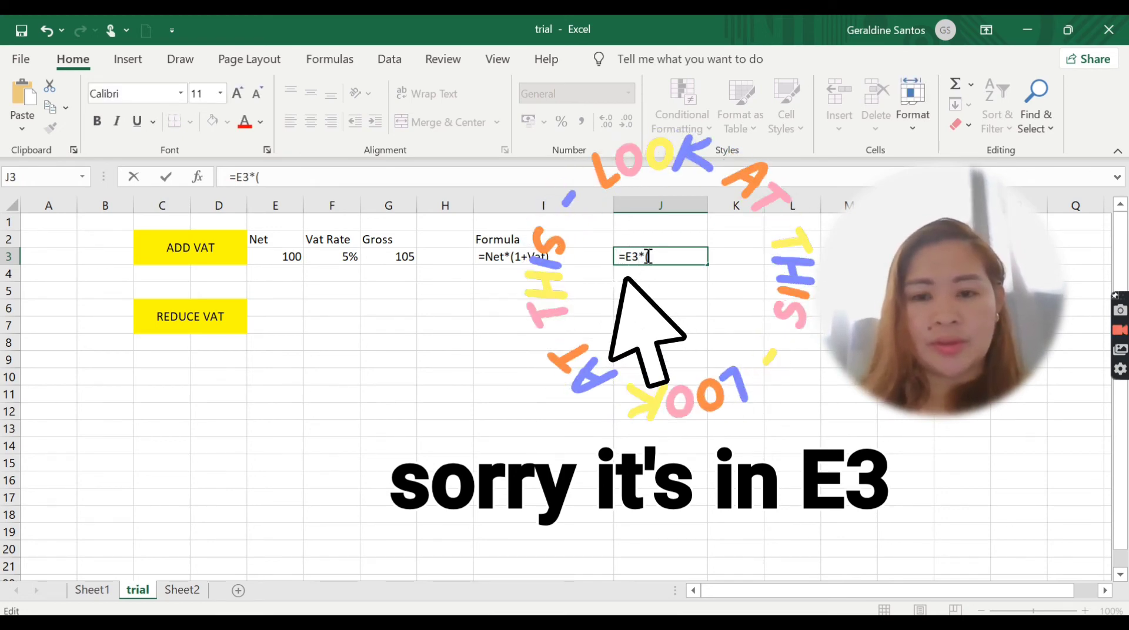
type("1+")
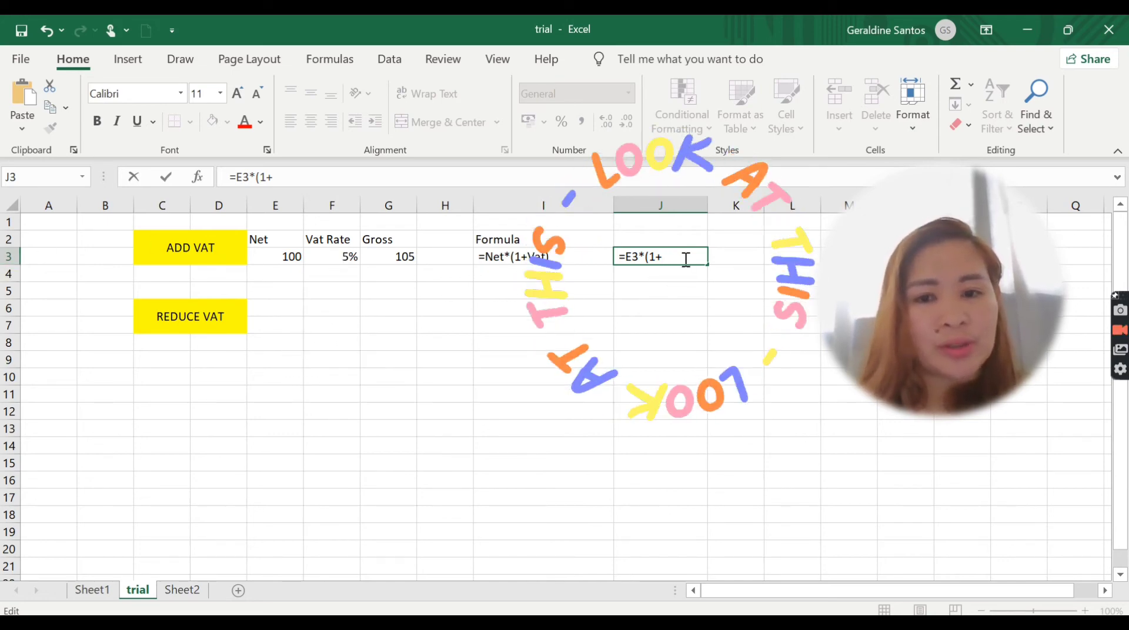
type("F3")
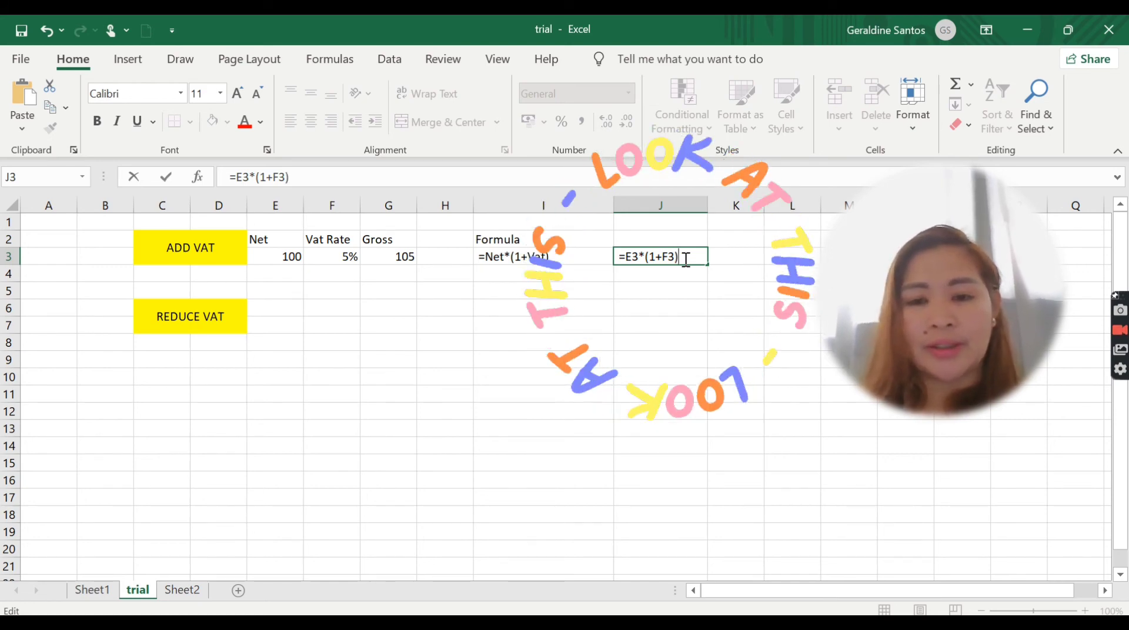
type(")")
key("Return")
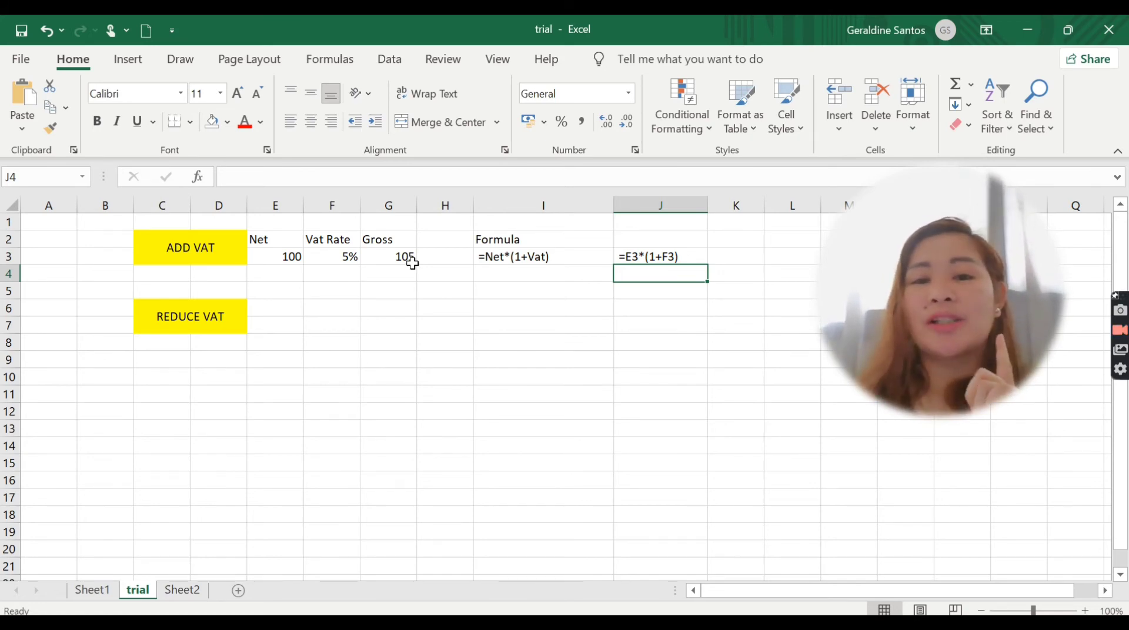
Step: Copy the ADD VAT table E2:G3 to E6 for the REDUCE VAT block
left_click_drag(283, 244, 388, 261)
key("ctrl+c")
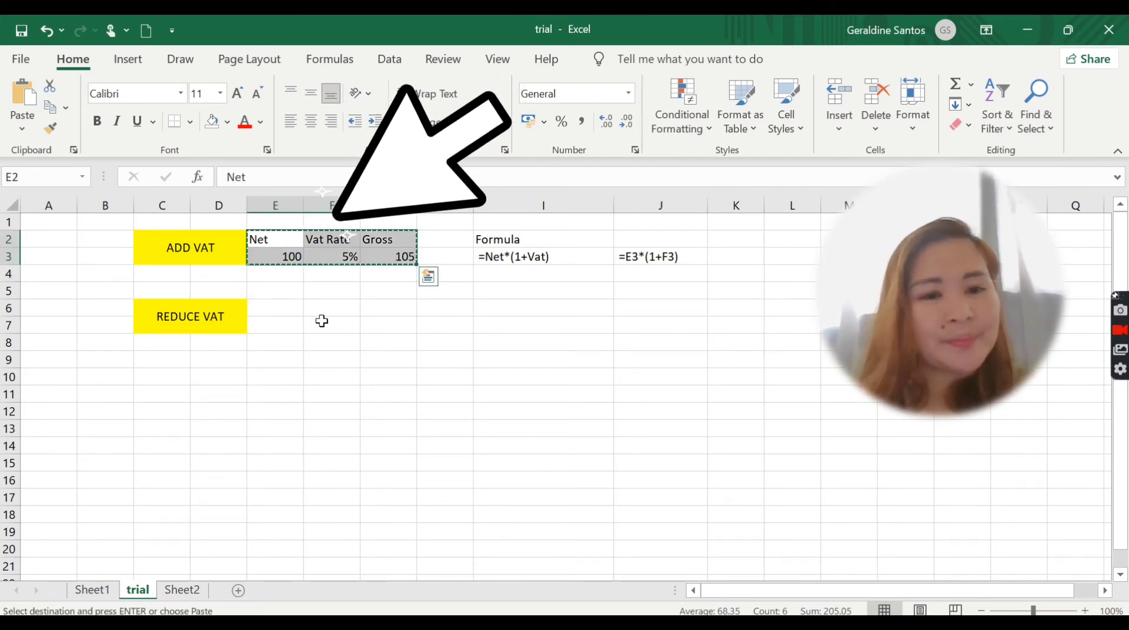
left_click(295, 306)
key("ctrl+v")
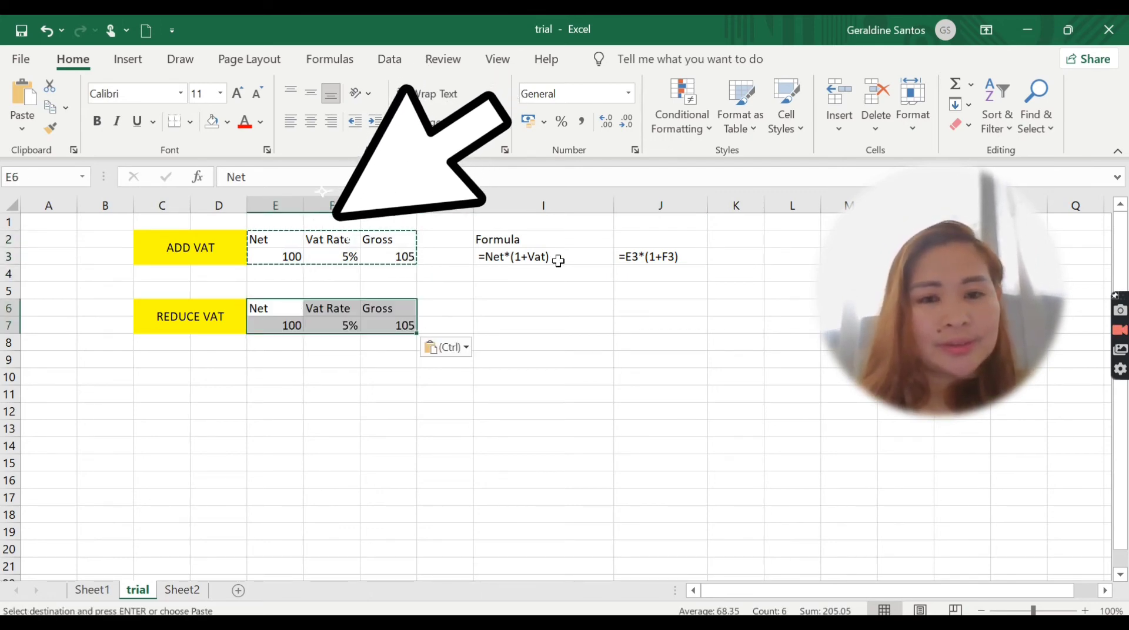
Step: Set the REDUCE VAT gross in G7 to 105 and clear the Net cell E7
left_click(393, 329)
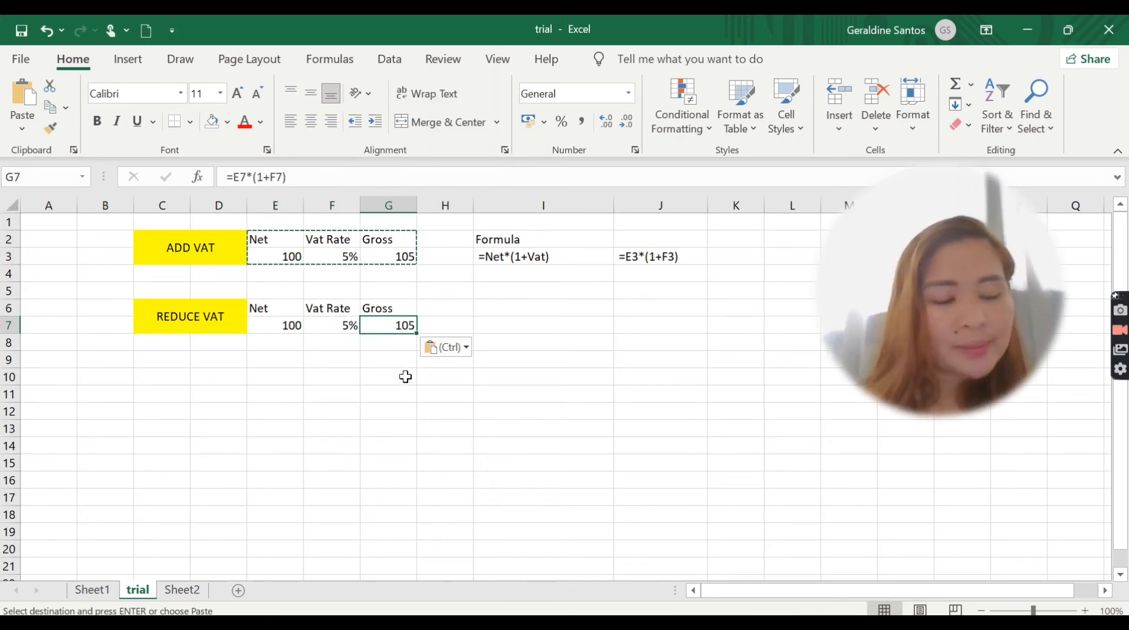
type("105")
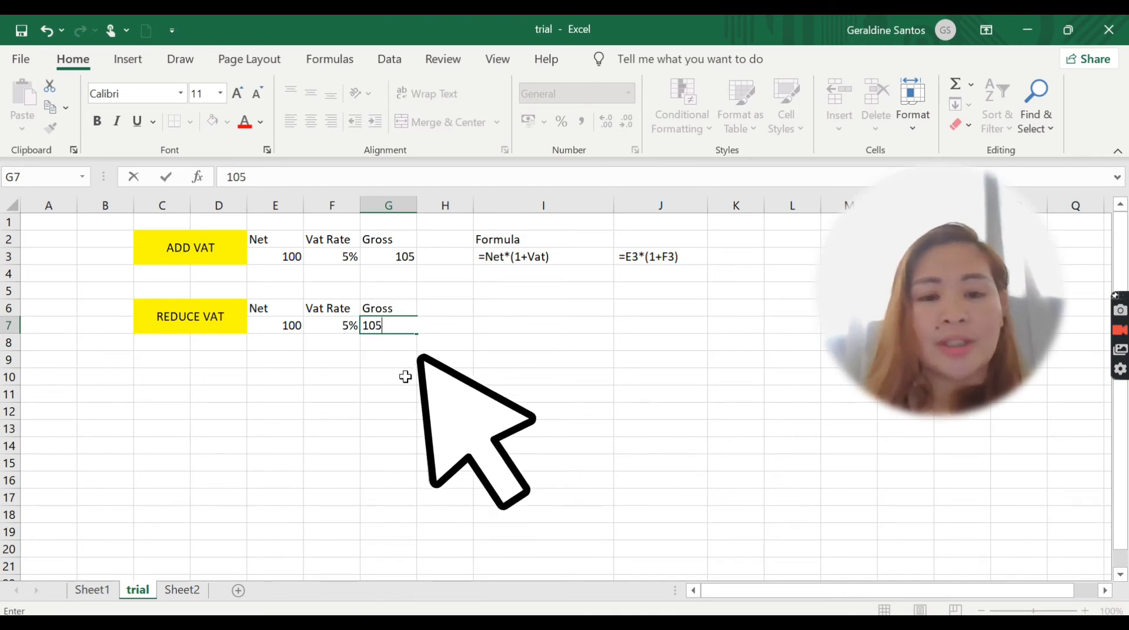
key("Return")
left_click(301, 329)
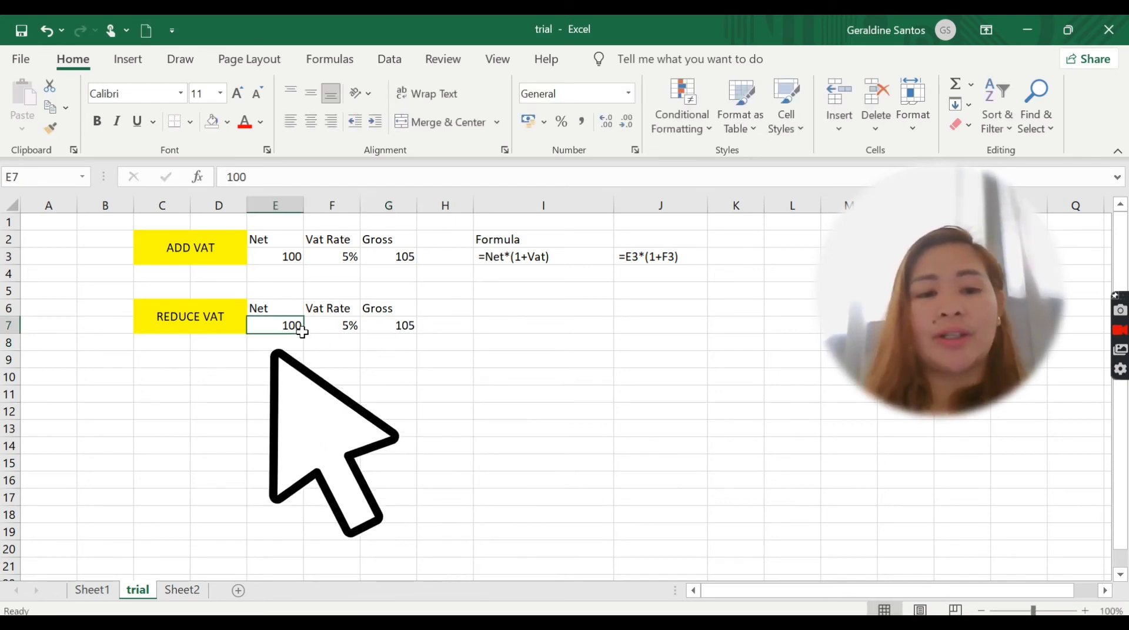
key("Delete")
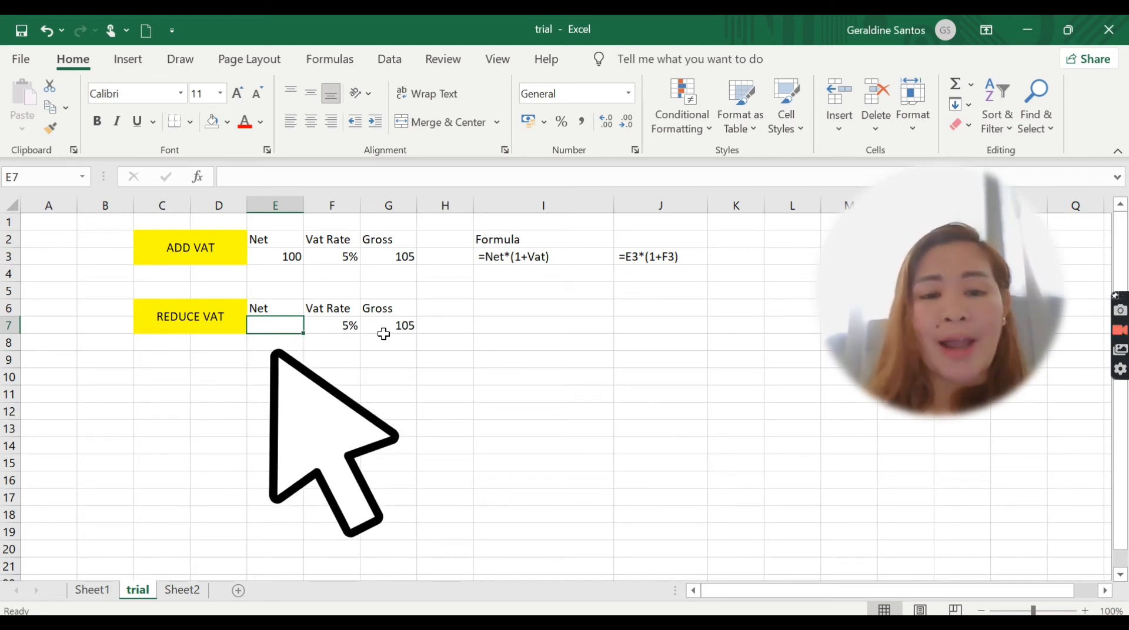
left_click(400, 328)
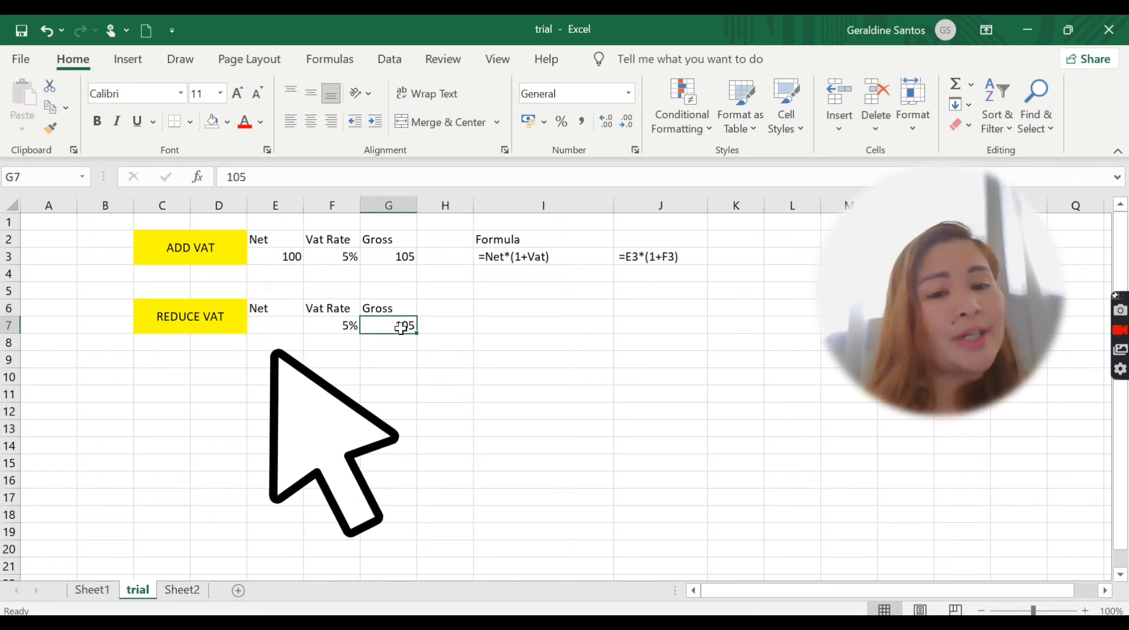
left_click(294, 326)
type("=")
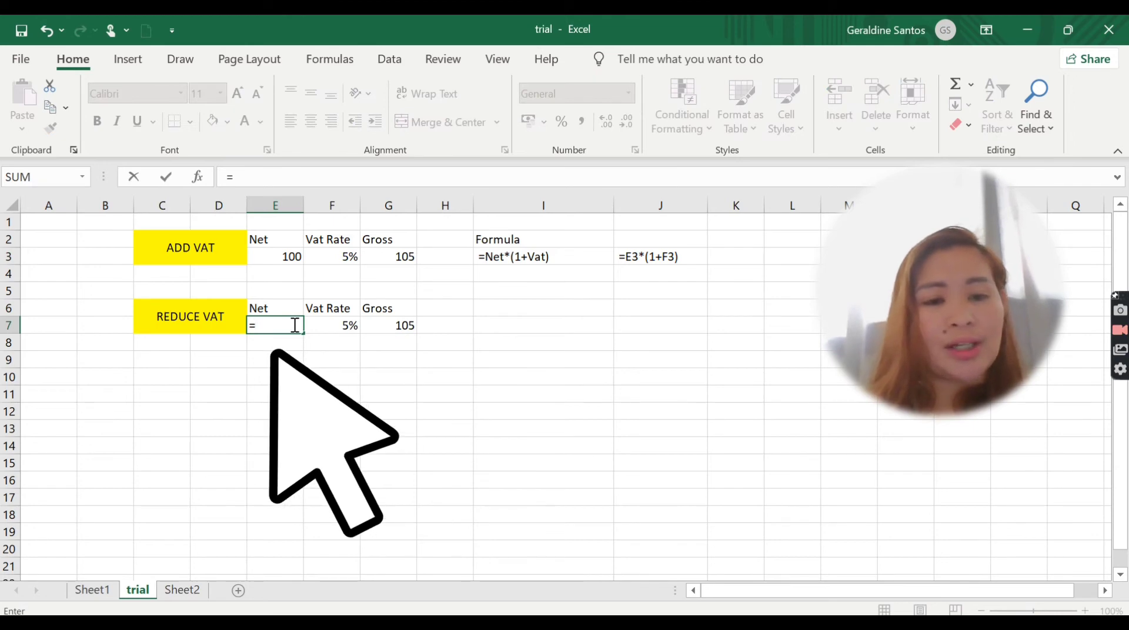
Step: Enter =G7/(1+F7) in E7 to back a net of 100 out of the 105 gross
left_click(377, 326)
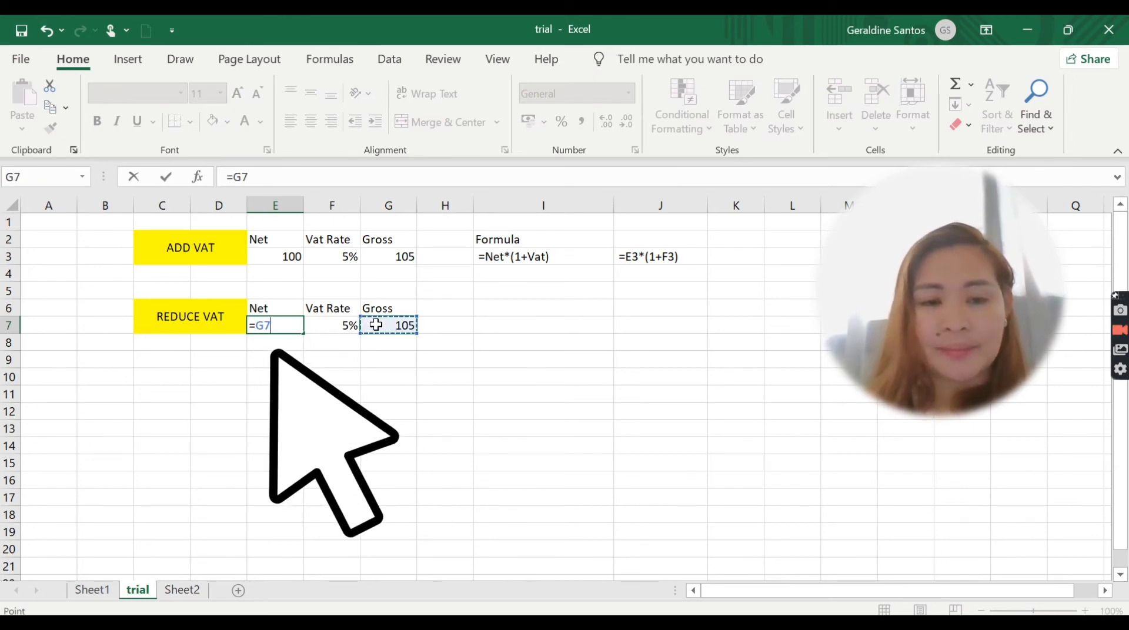
type("/(")
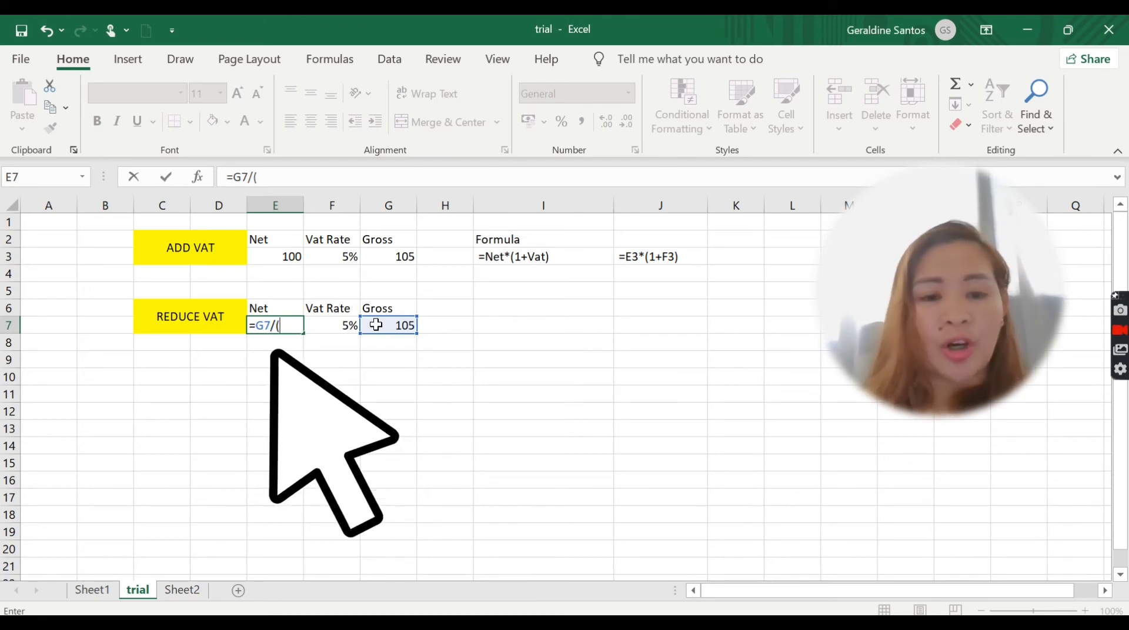
type("+")
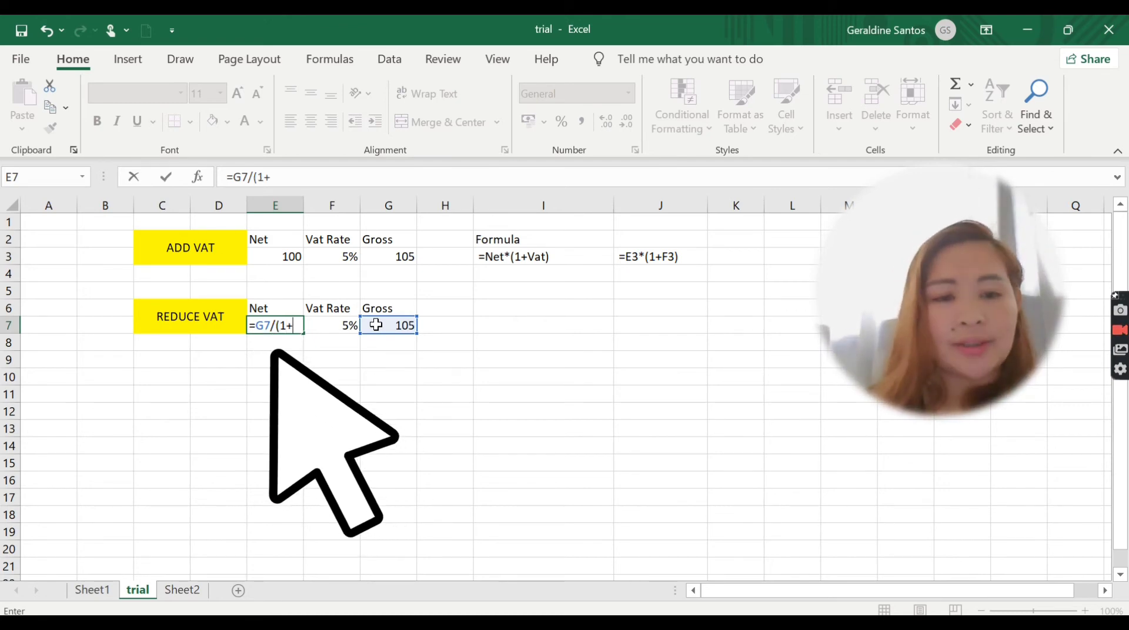
left_click(338, 327)
type(")")
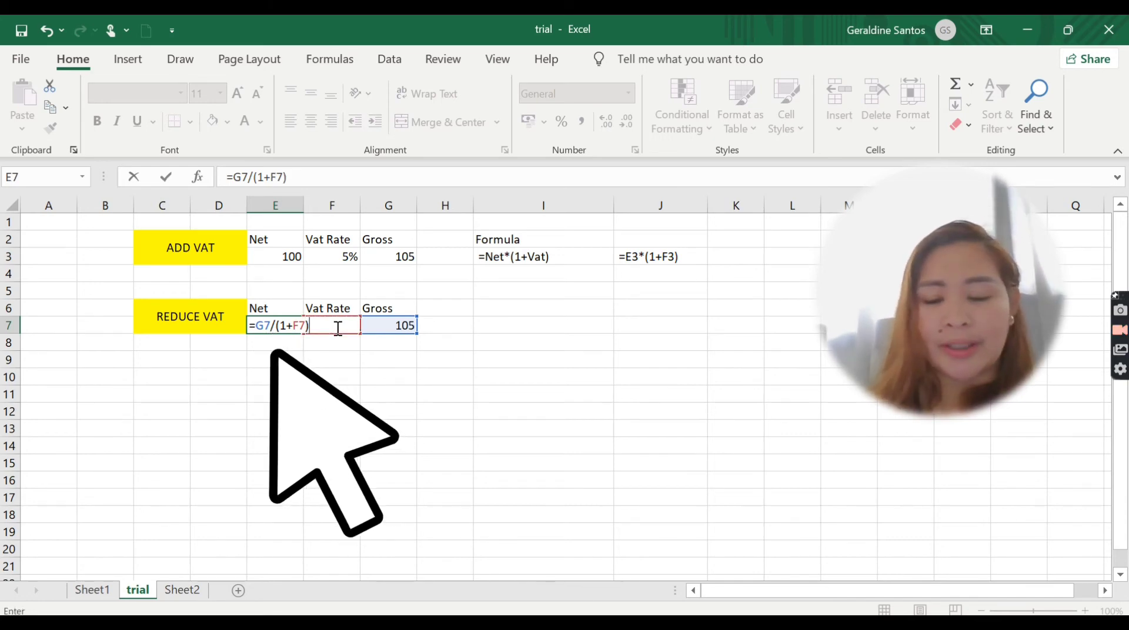
key("Return")
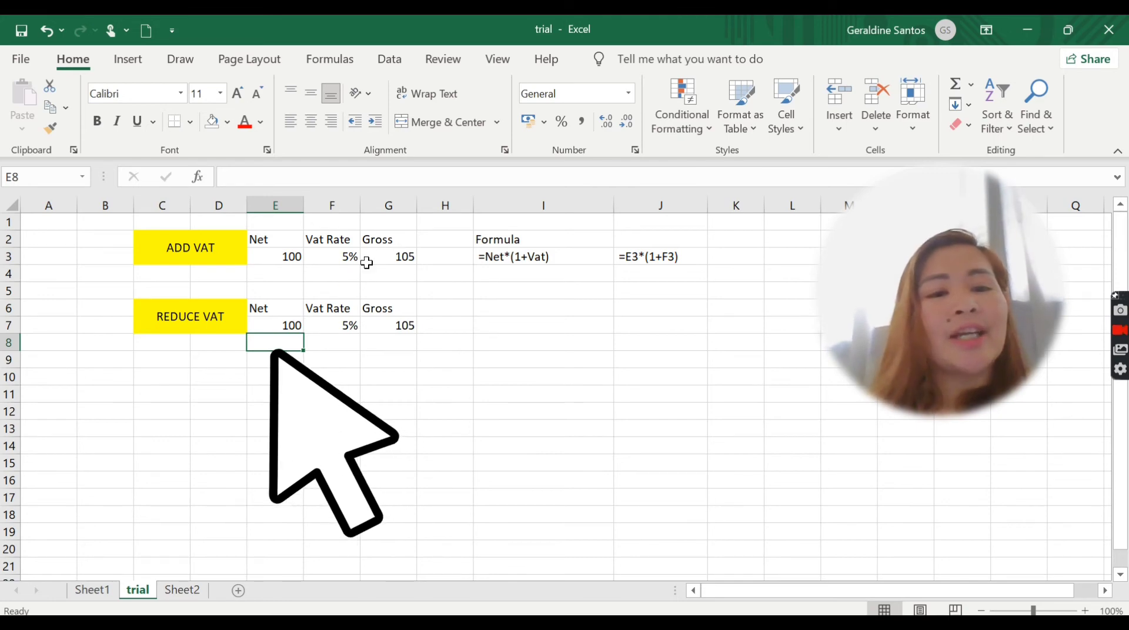
Step: Fill the gross result G3 and the net result E7 with light orange
left_click(398, 257)
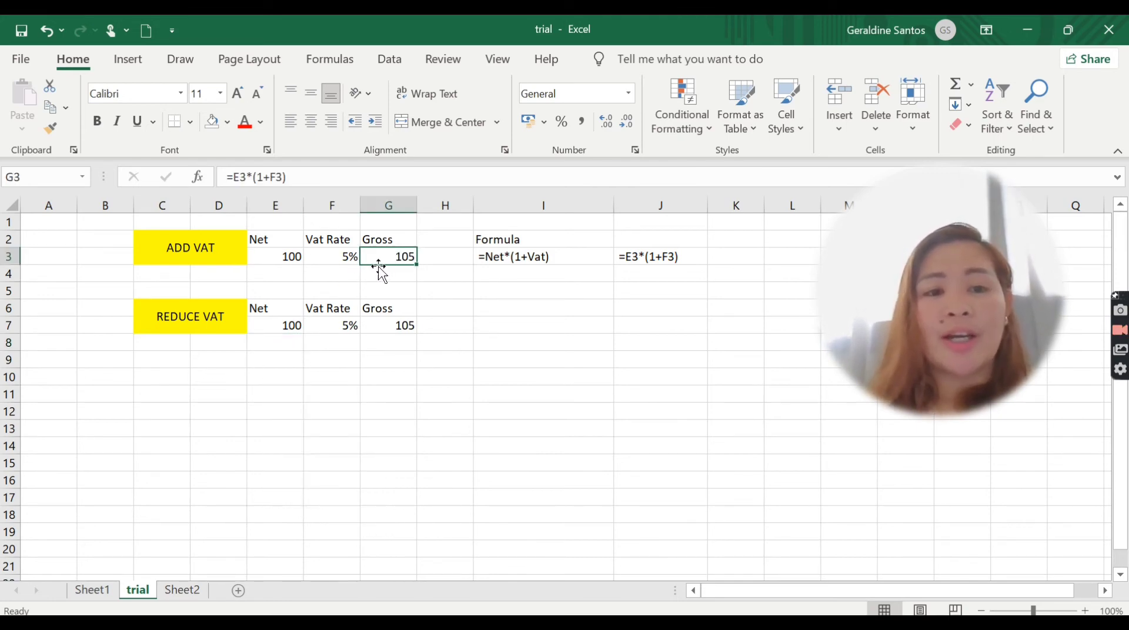
left_click(227, 122)
left_click(289, 206)
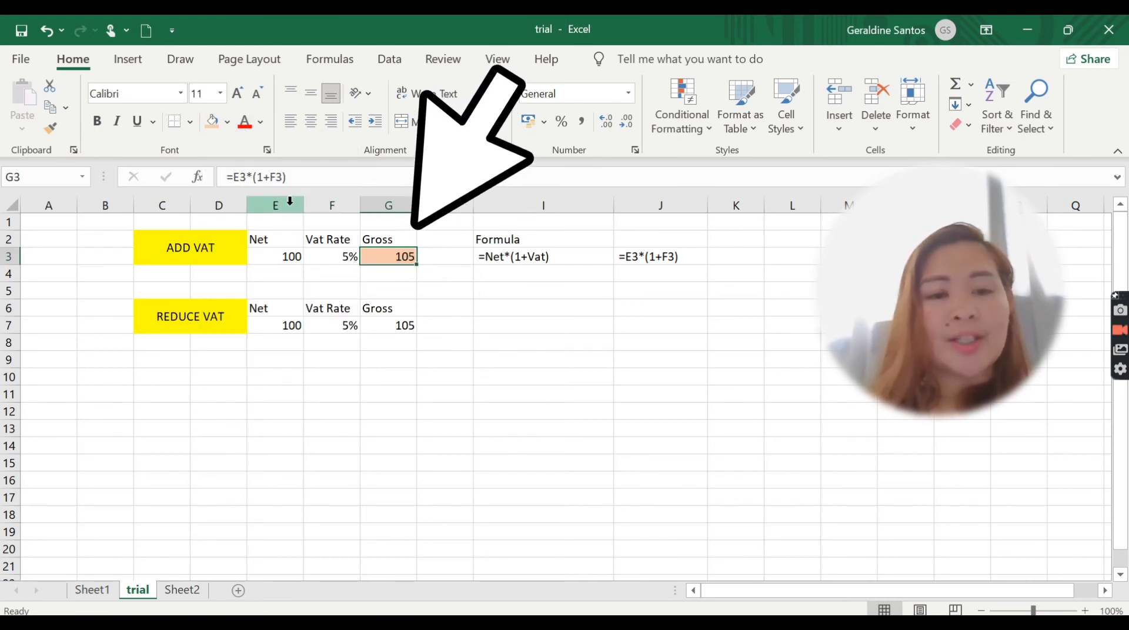
left_click(292, 328)
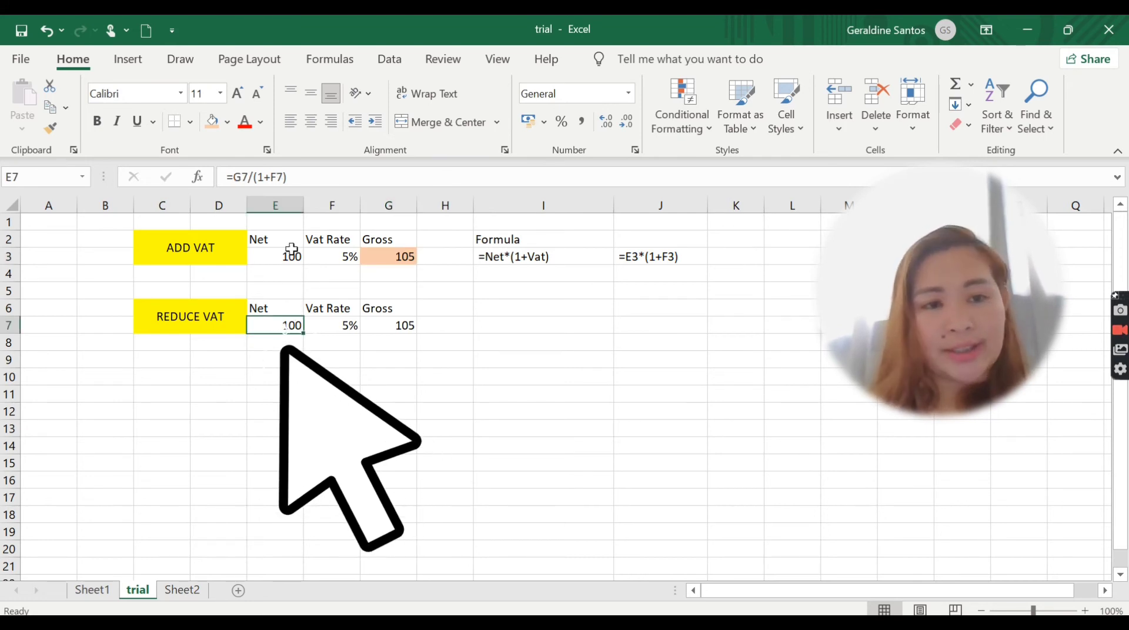
left_click(211, 121)
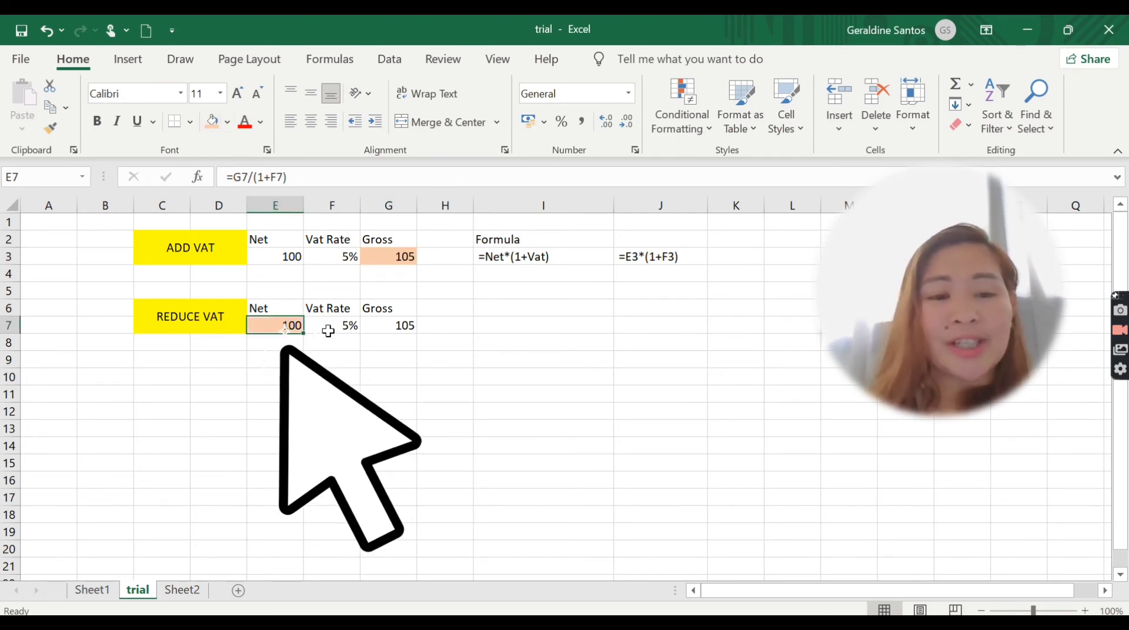
Step: Copy the written formula note in I3 and move down to I7
left_click(552, 257)
key("ctrl+c")
key("Down")
key("Down")
key("Down")
key("Down")
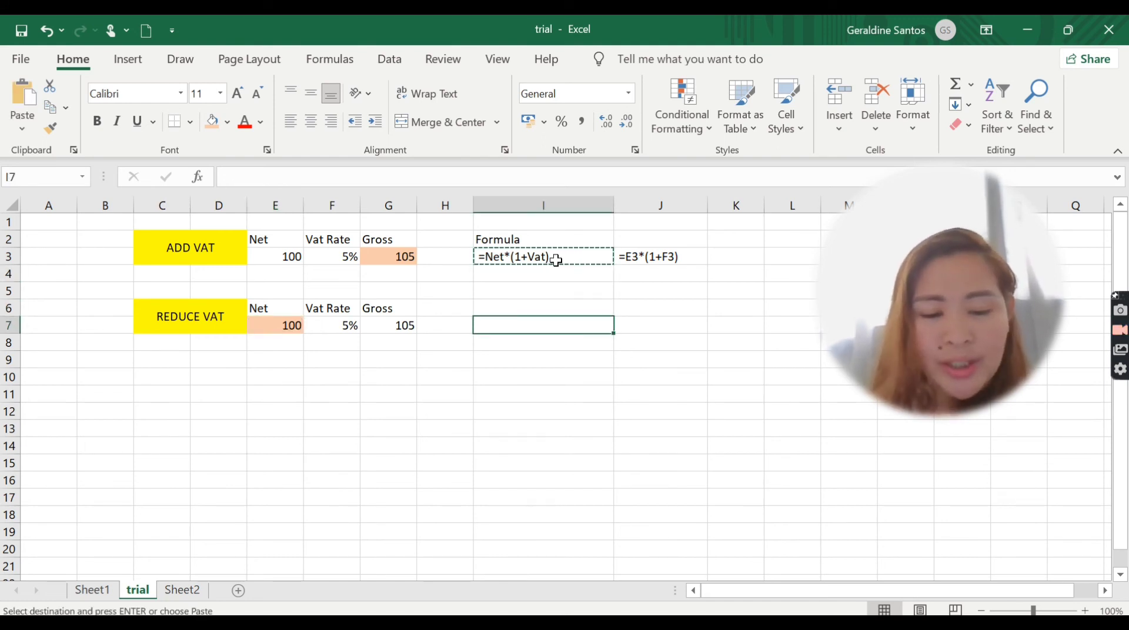
Step: Paste the written note into I7 and change it to =Net/(1+Vat)
key("ctrl+v")
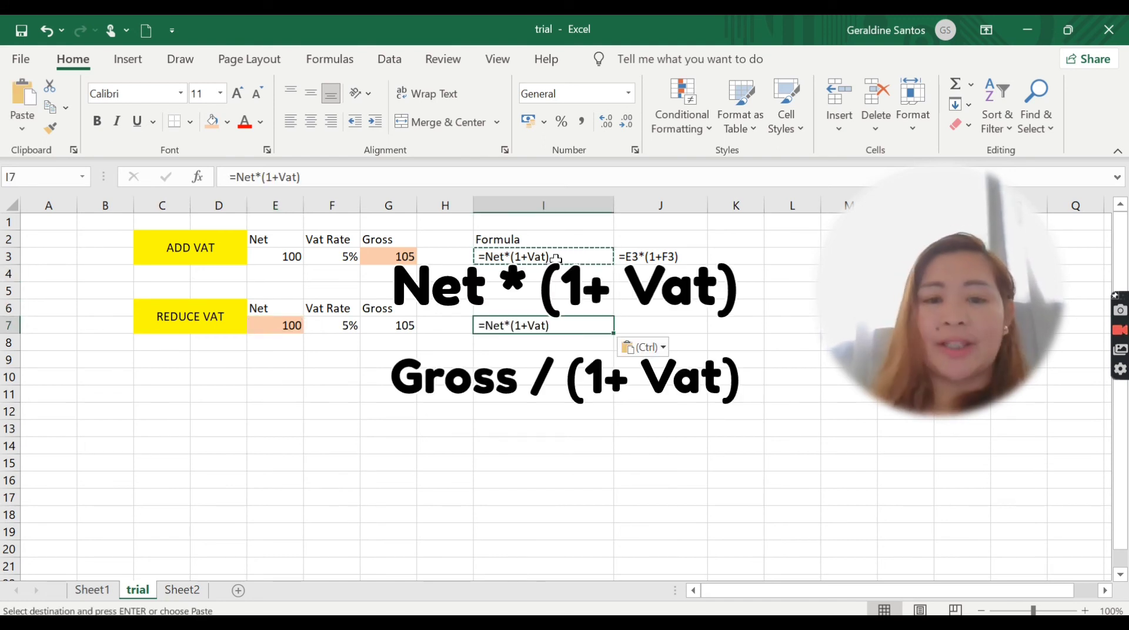
double_click(505, 324)
key("Delete")
type("/")
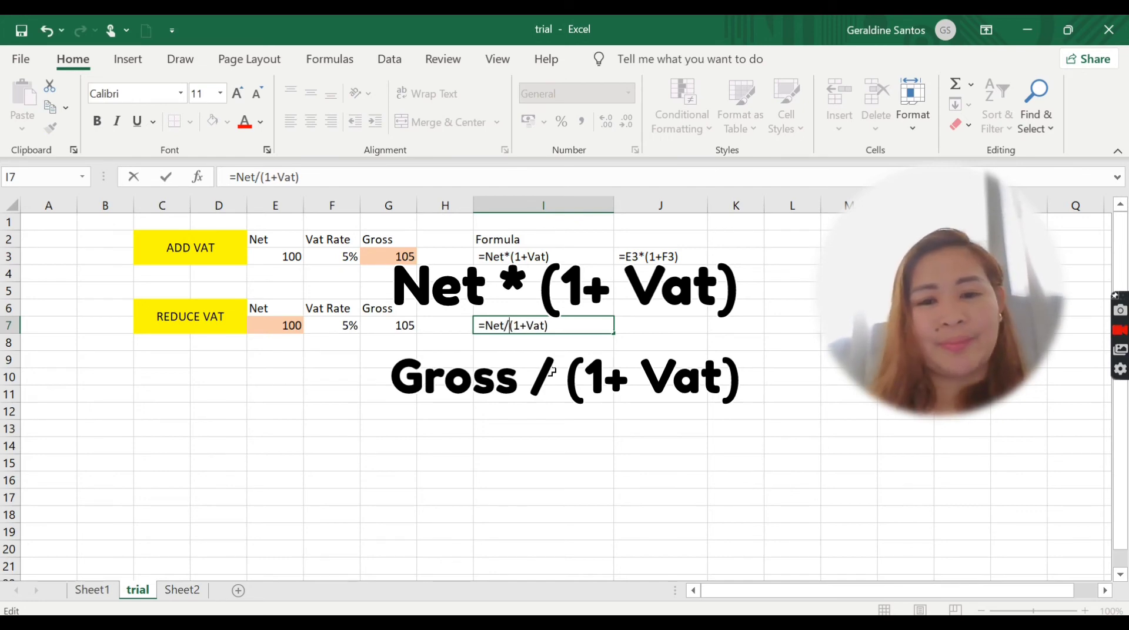
left_click(655, 327)
Step: Copy J3's formula text to J7 and edit it to =E7/(1+F7)
left_click(674, 260)
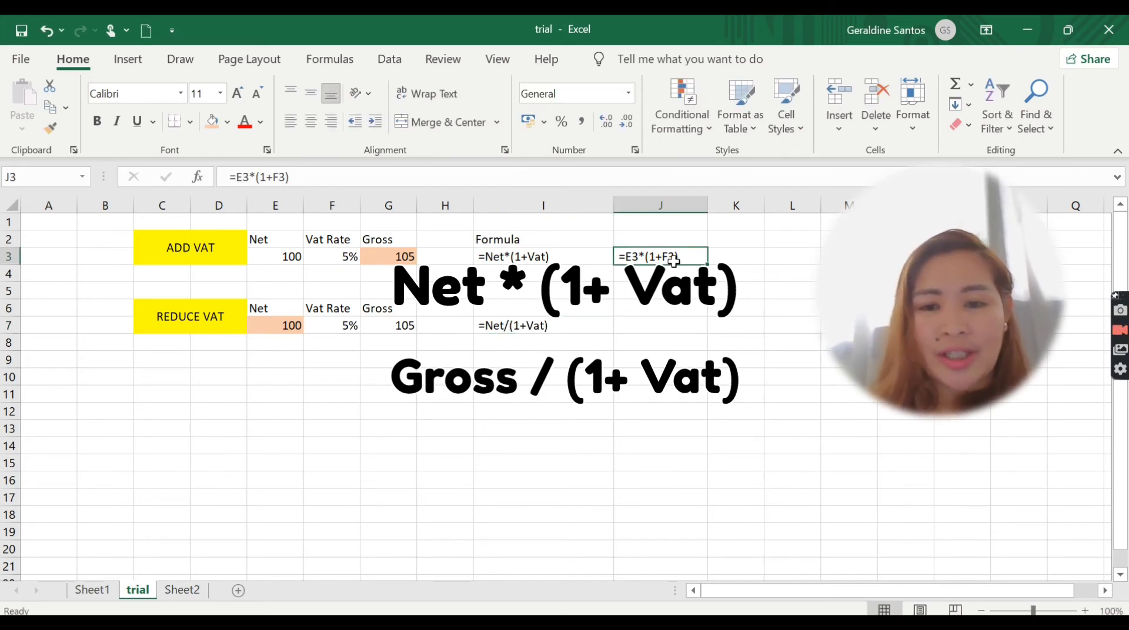
key("ctrl+c")
key("Down")
key("Down")
key("Down")
key("Down")
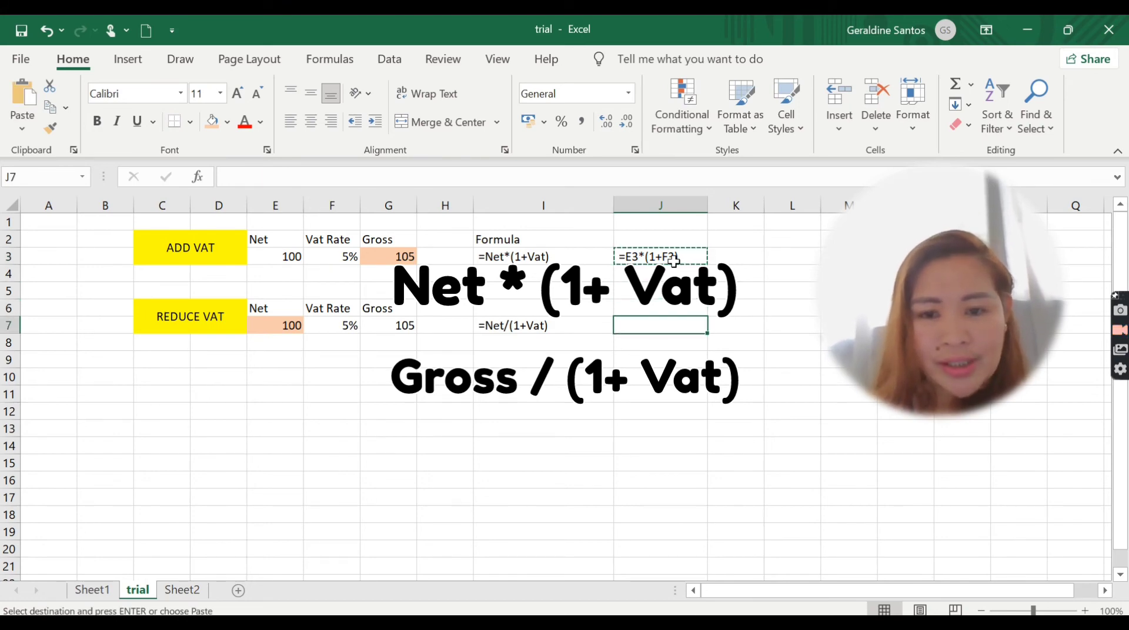
key("ctrl+v")
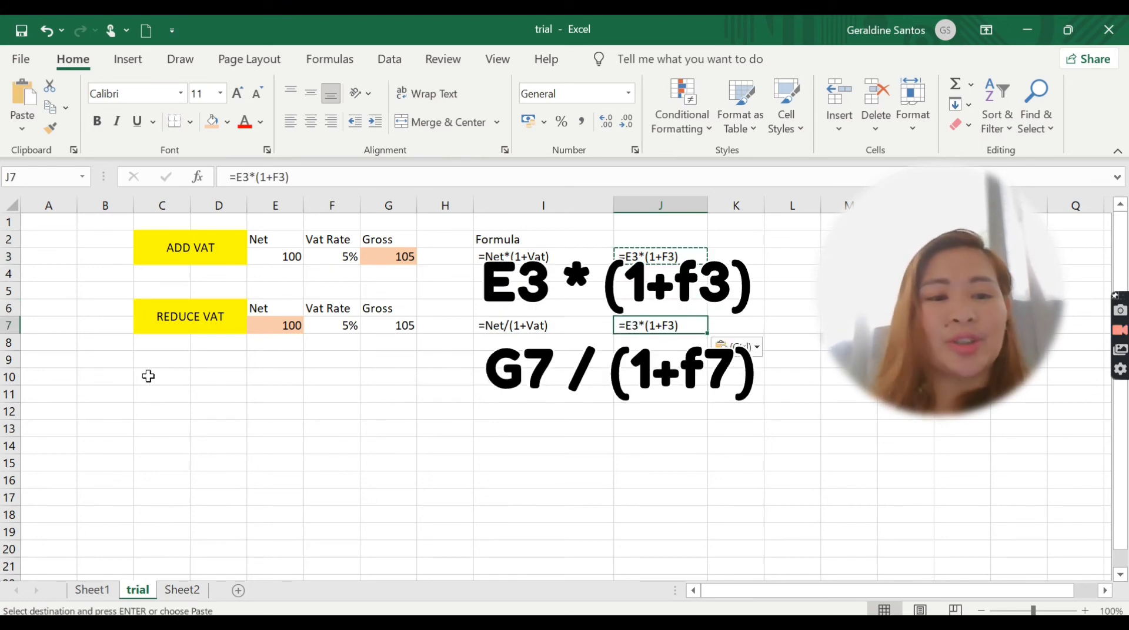
left_click(9, 325)
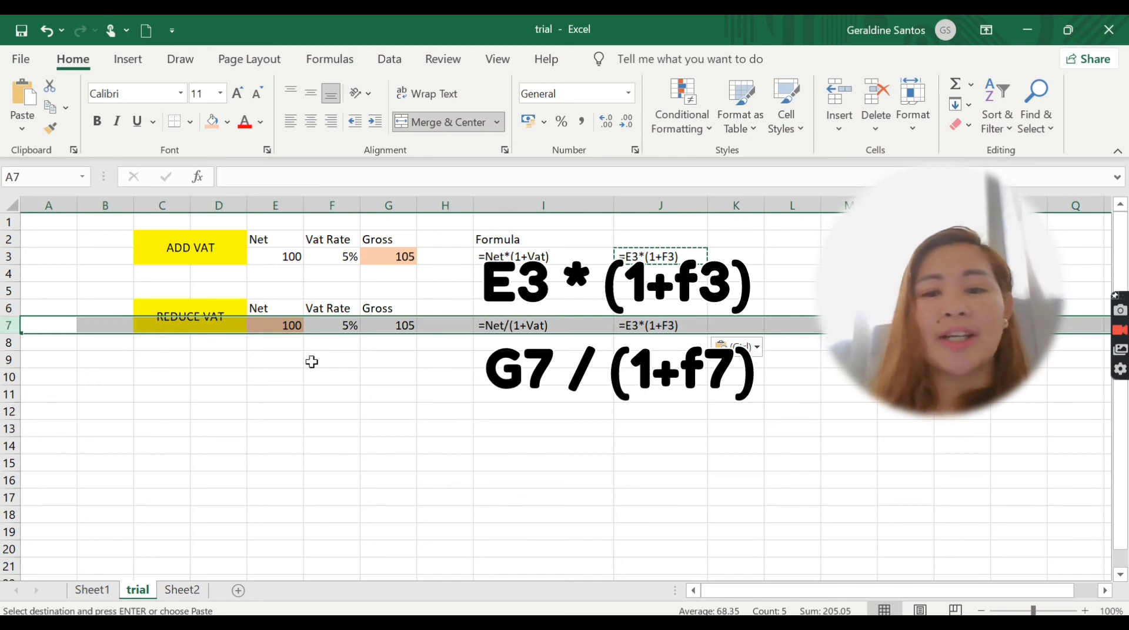
double_click(640, 325)
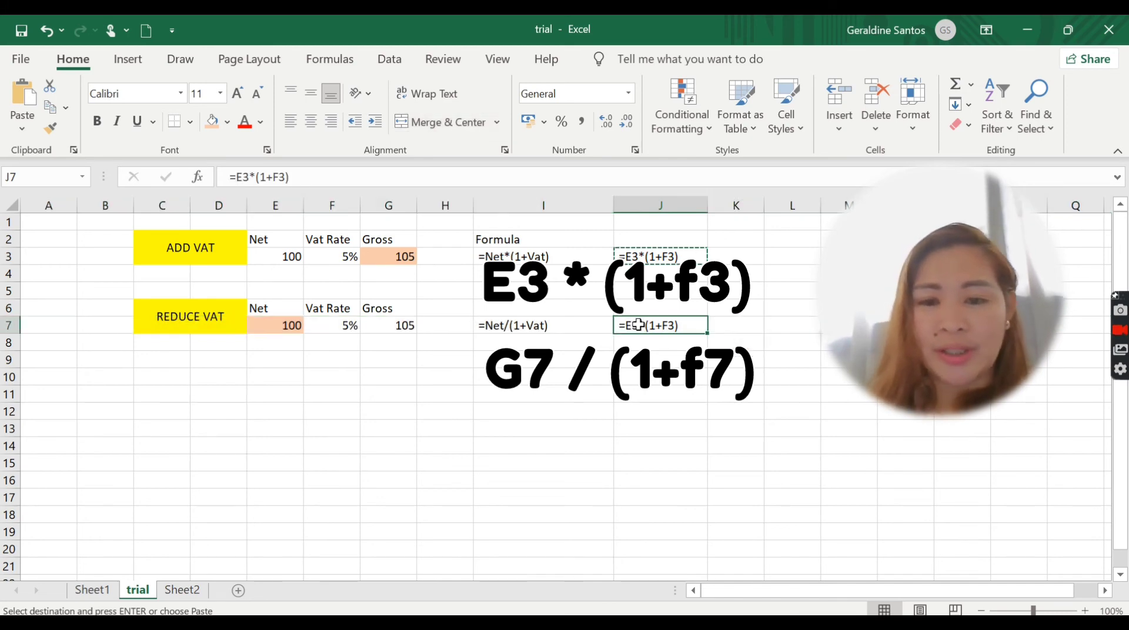
key("BackSpace")
type("7")
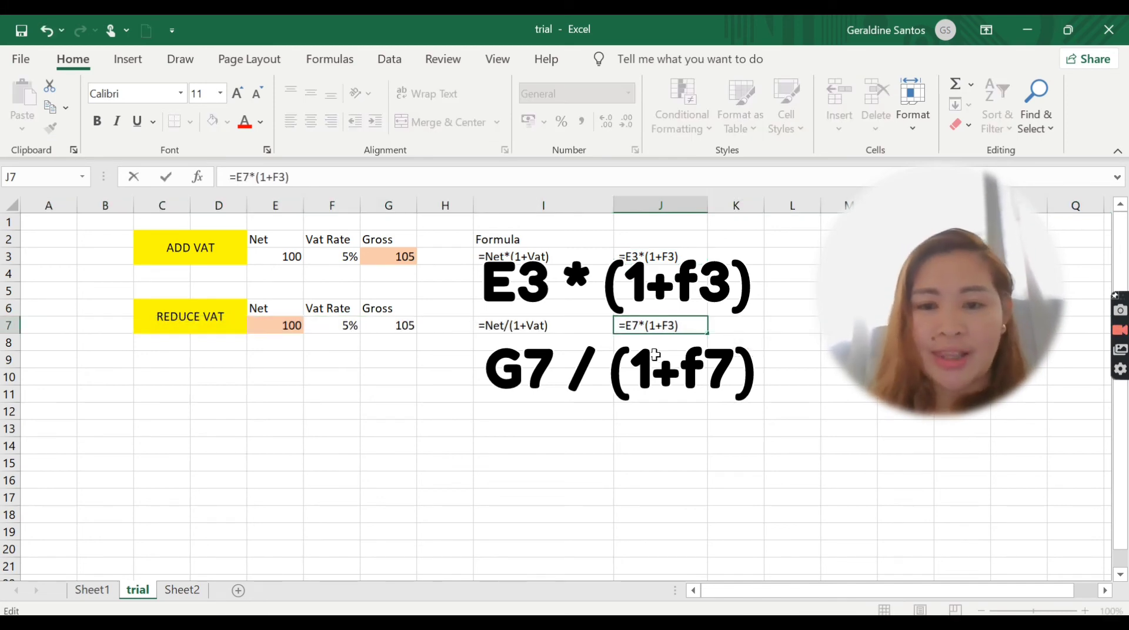
key("Delete")
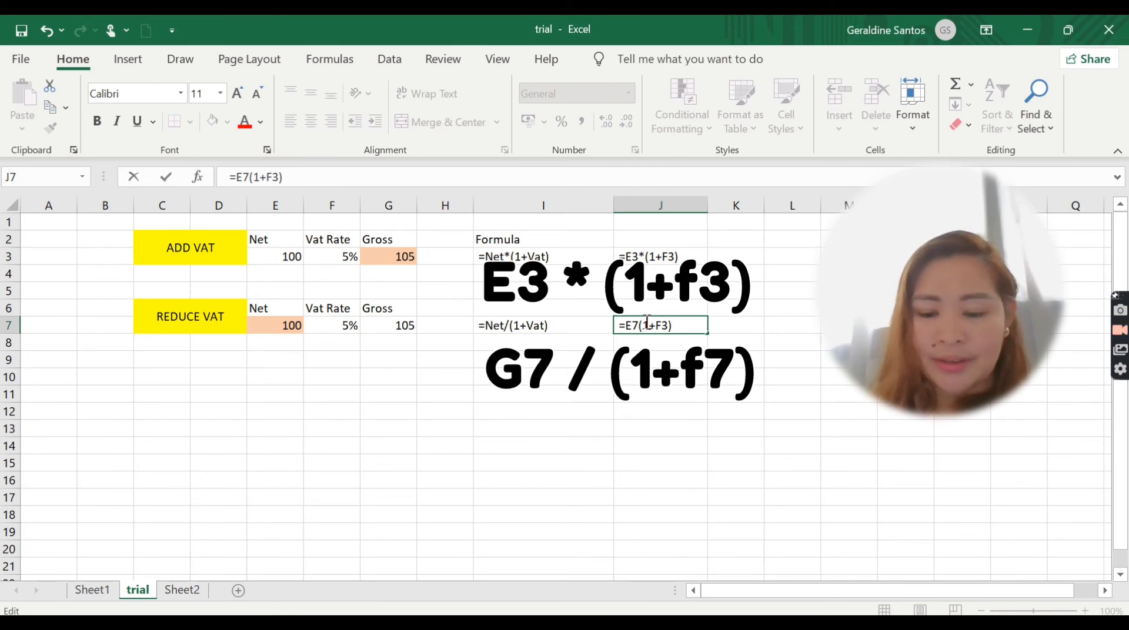
type("/(1+F")
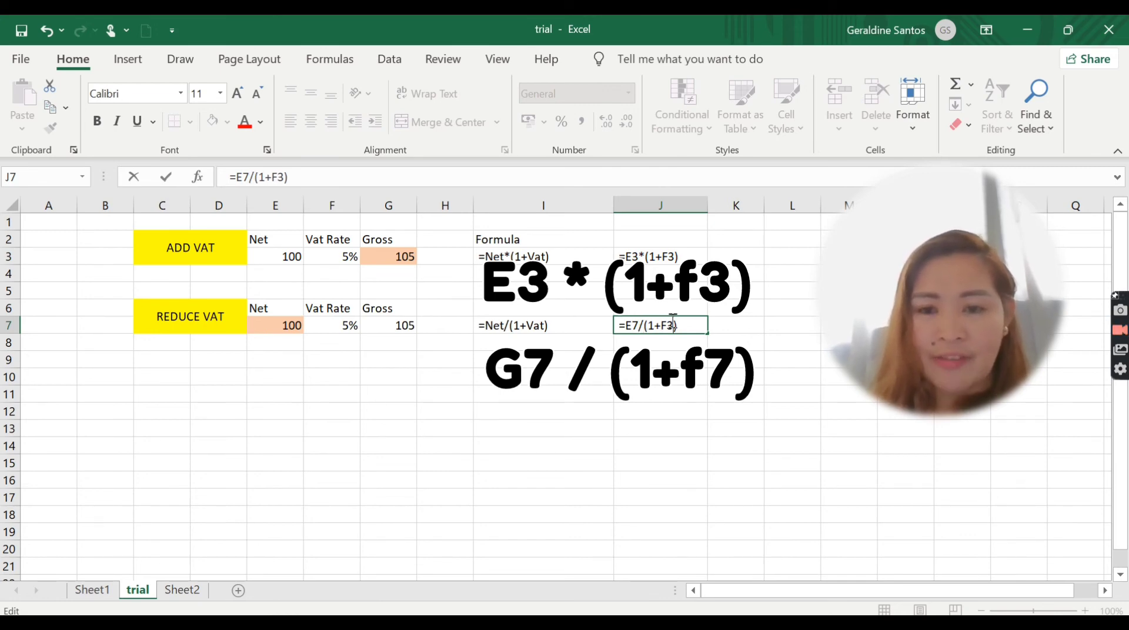
type("7")
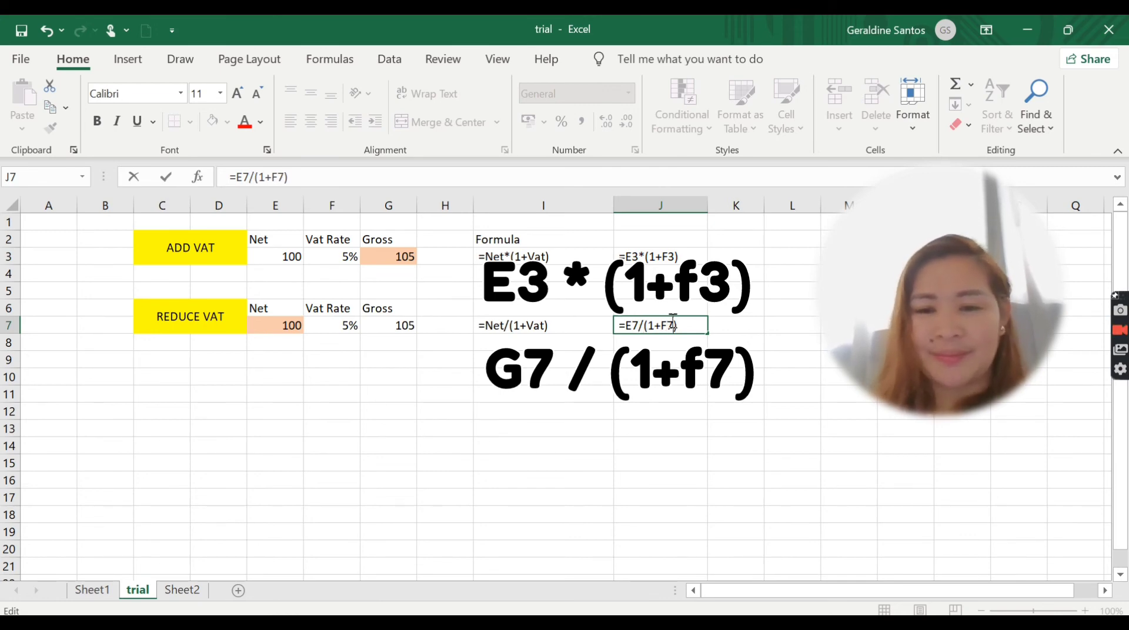
key("Return")
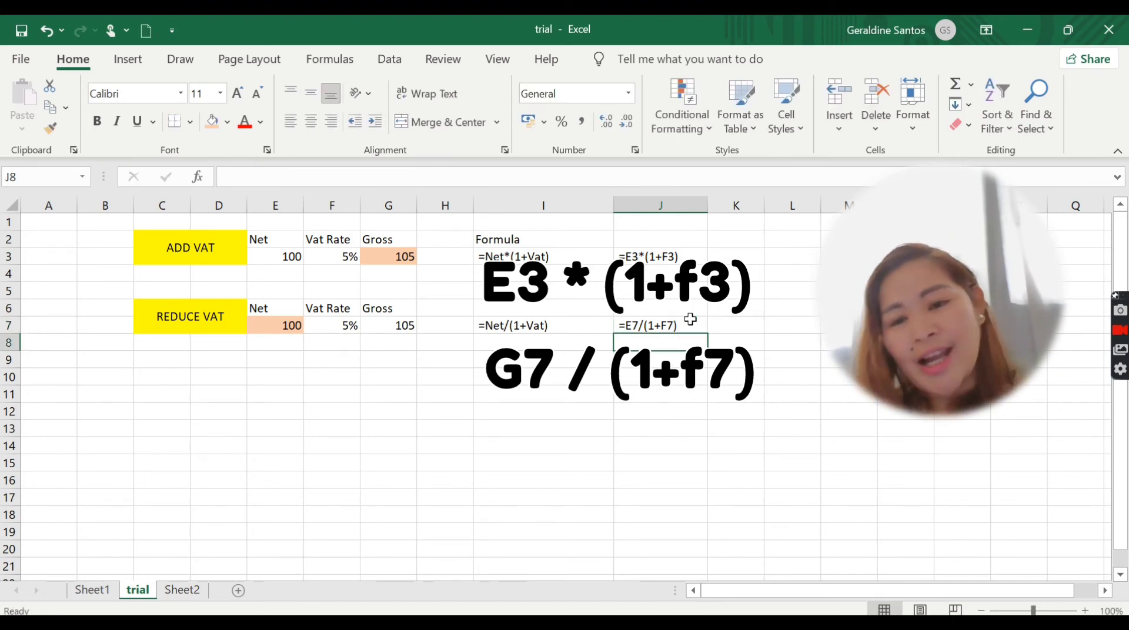
Step: Enter the alternative gross formula =E3+(E3*F3) in G4
left_click(475, 372)
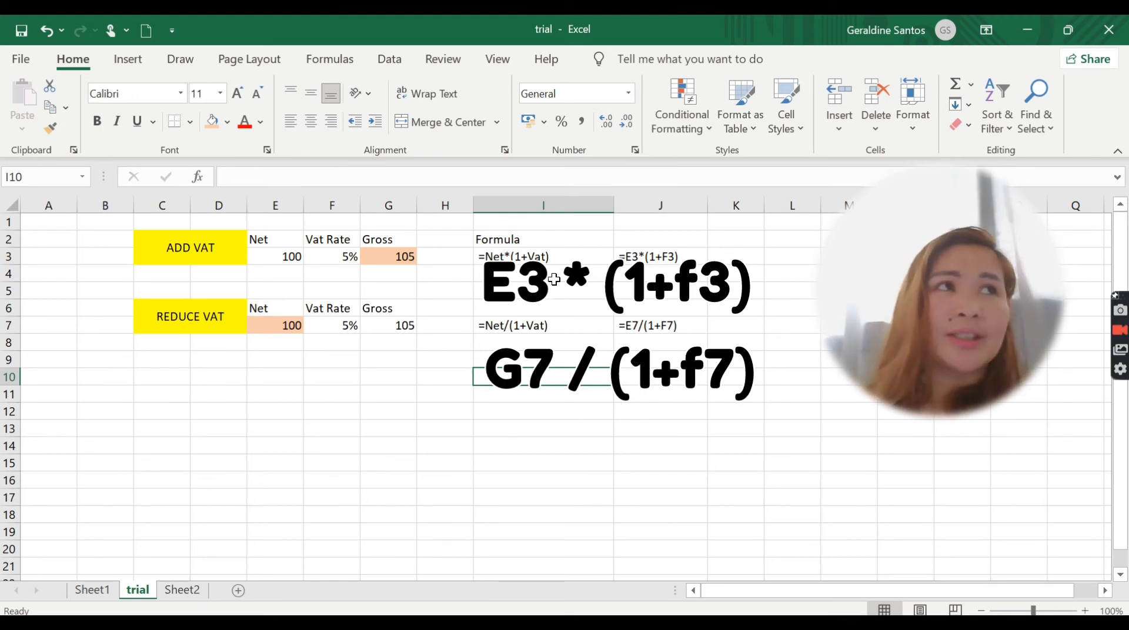
left_click(372, 271)
type("=")
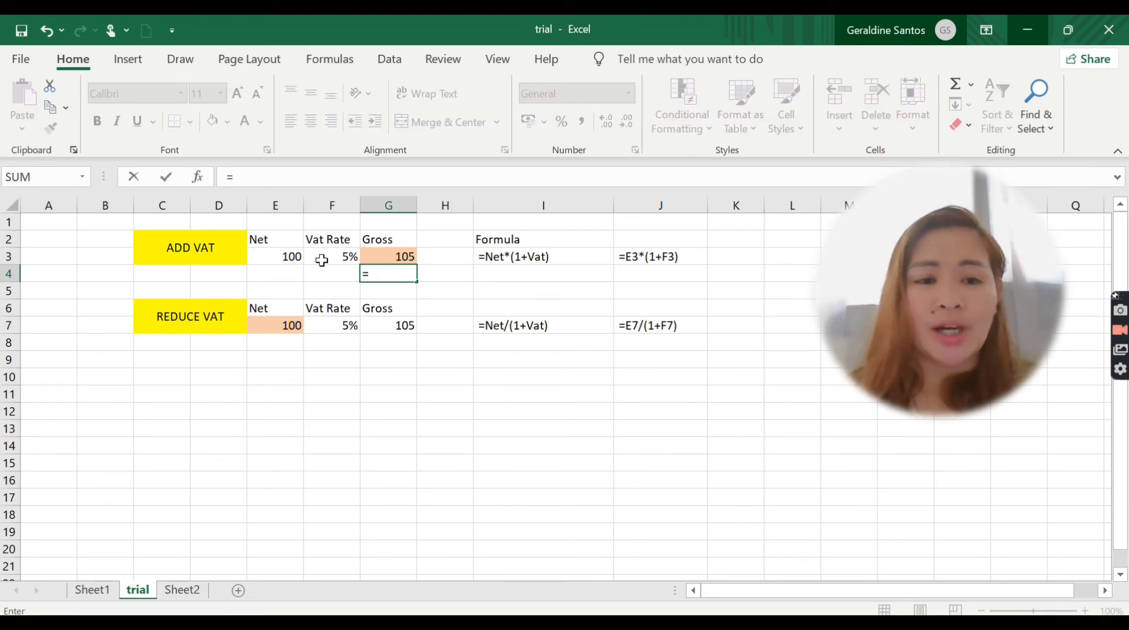
left_click(274, 260)
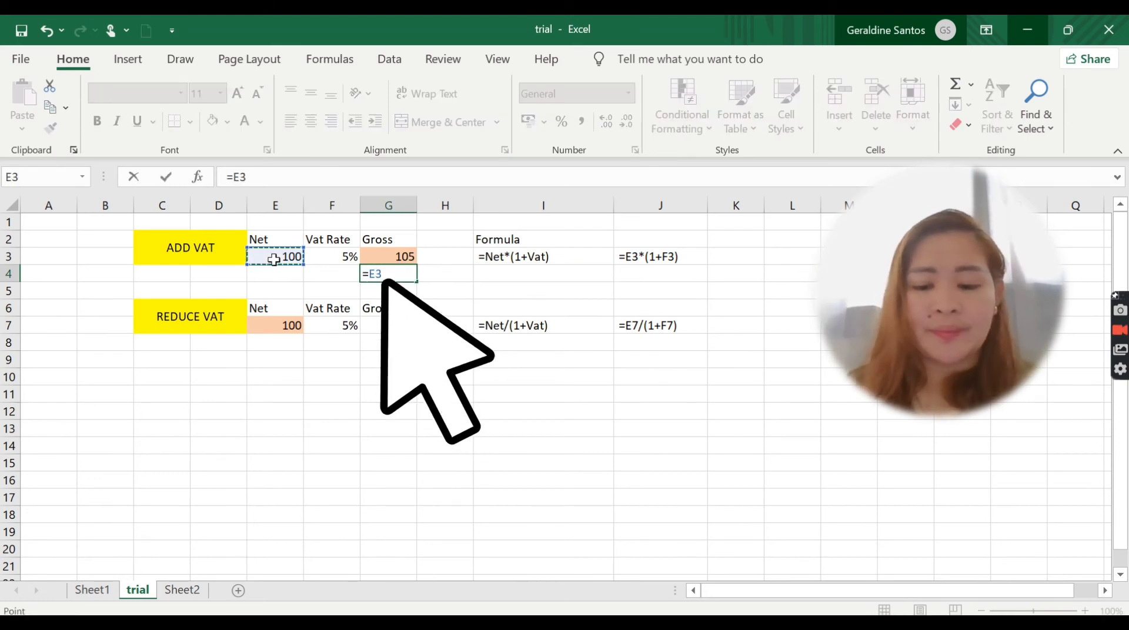
type("+(")
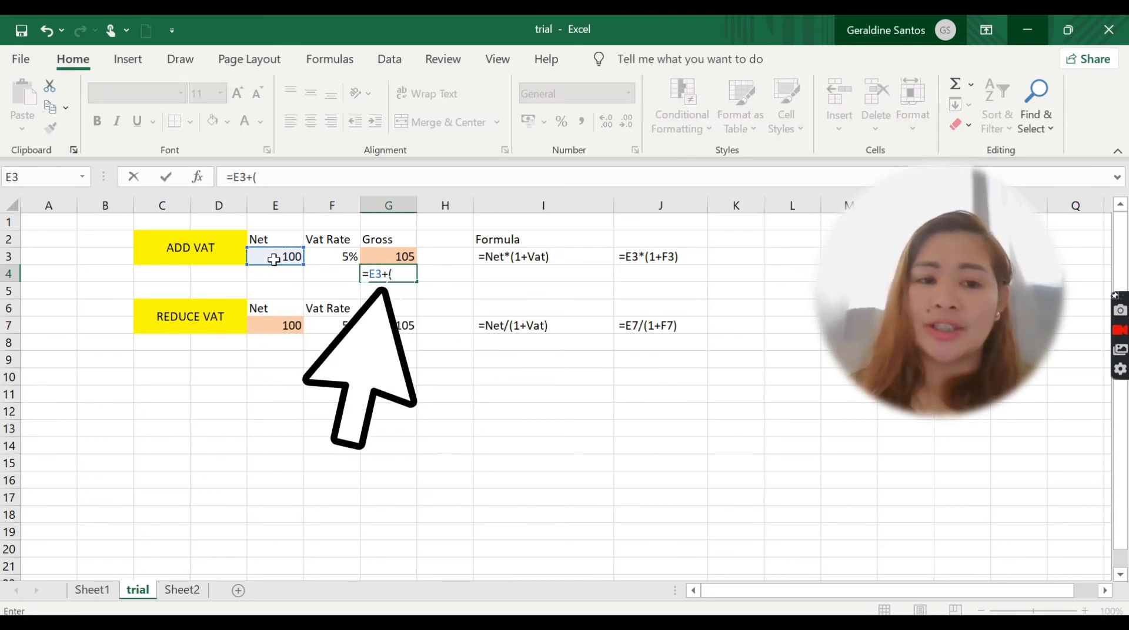
left_click(274, 260)
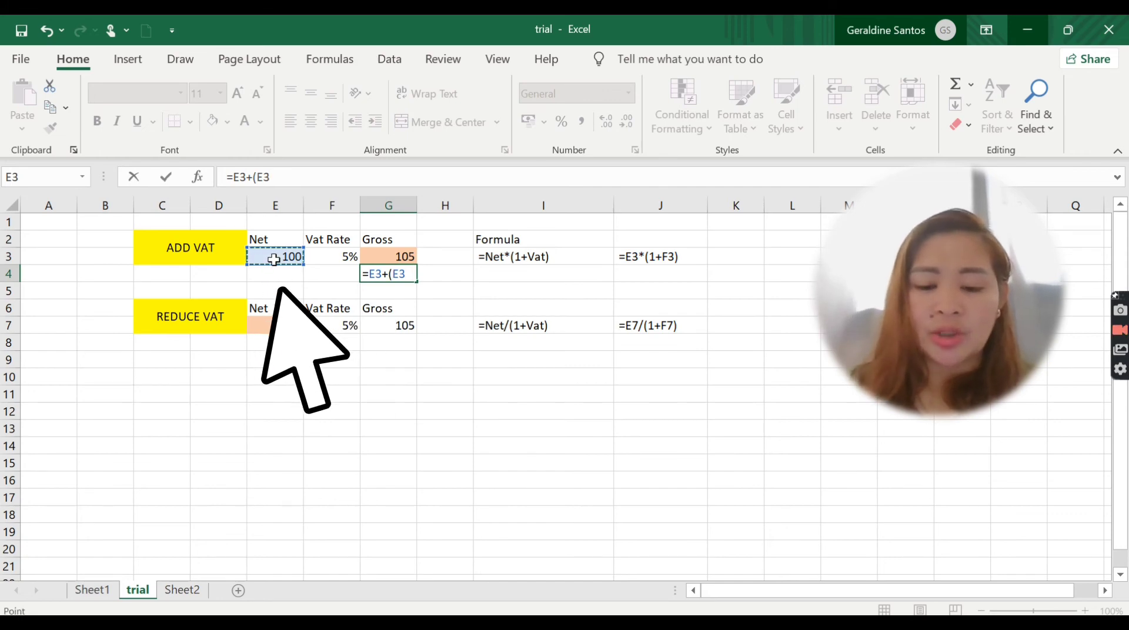
type("*")
left_click(310, 257)
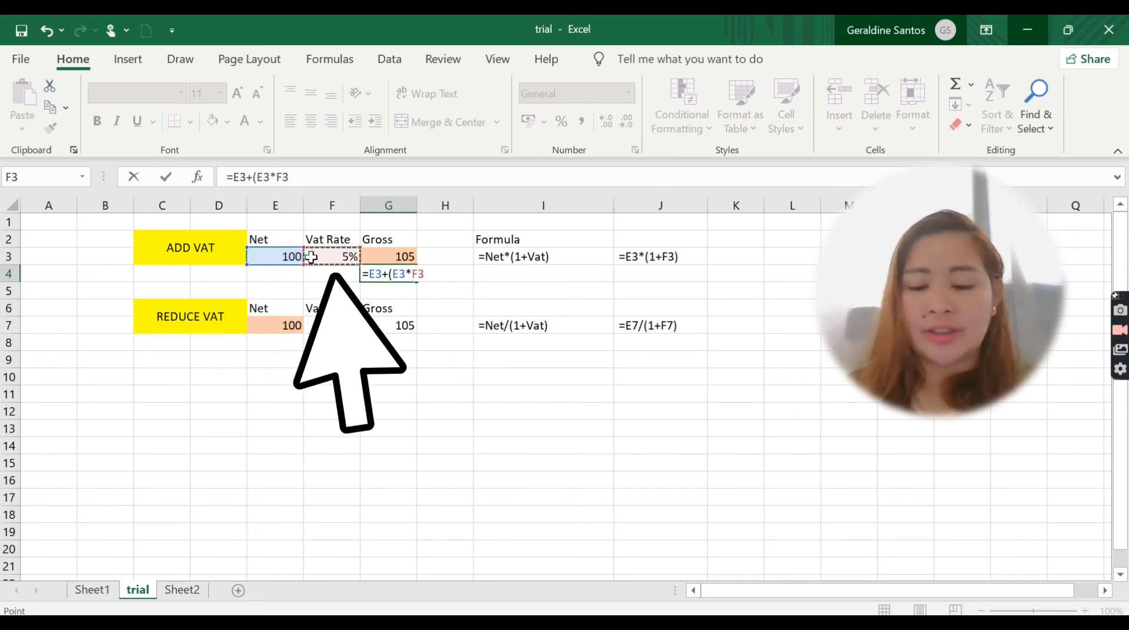
type(")")
key("Return")
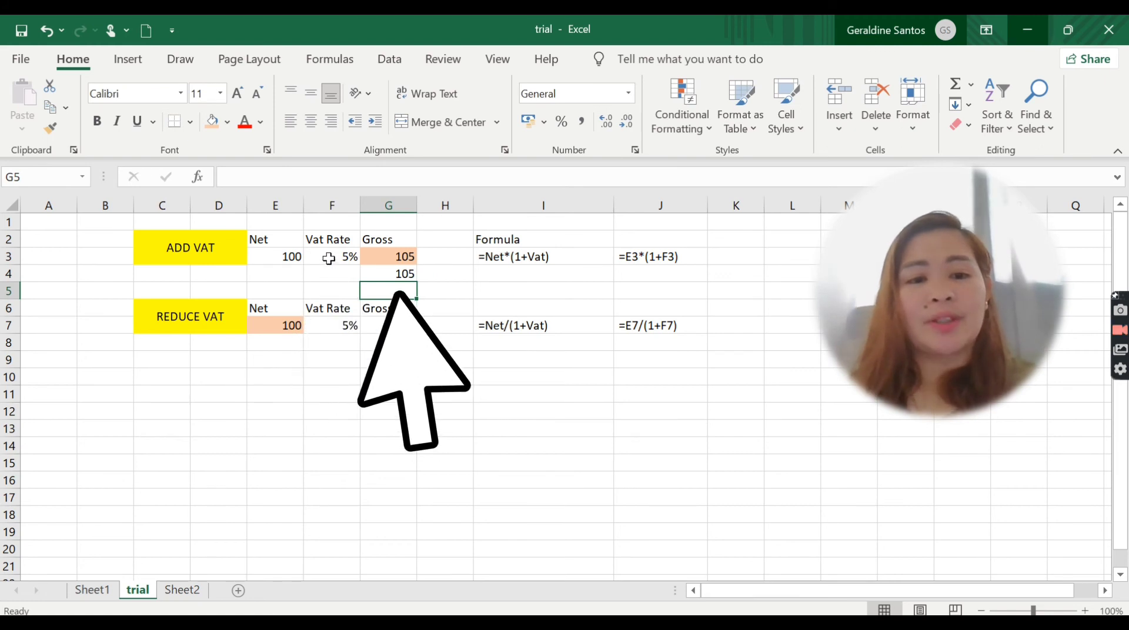
Step: Change the ADD VAT rate to 20% so both gross cells show 120
left_click(346, 259)
type("20")
key("ctrl+Return")
type("10")
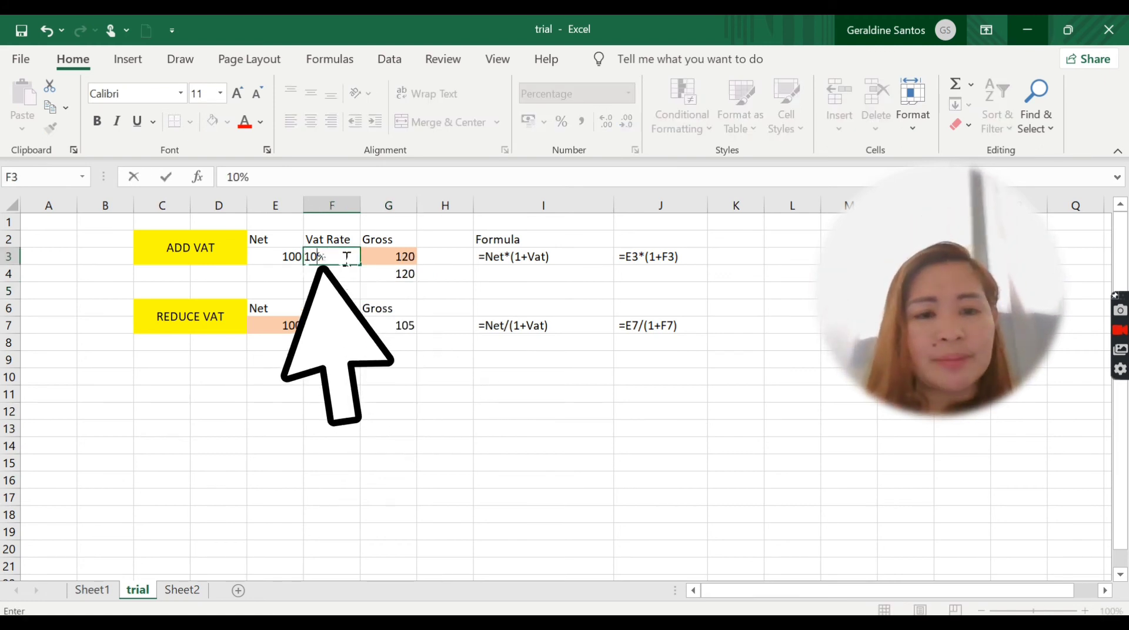
key("Return")
left_click(346, 258)
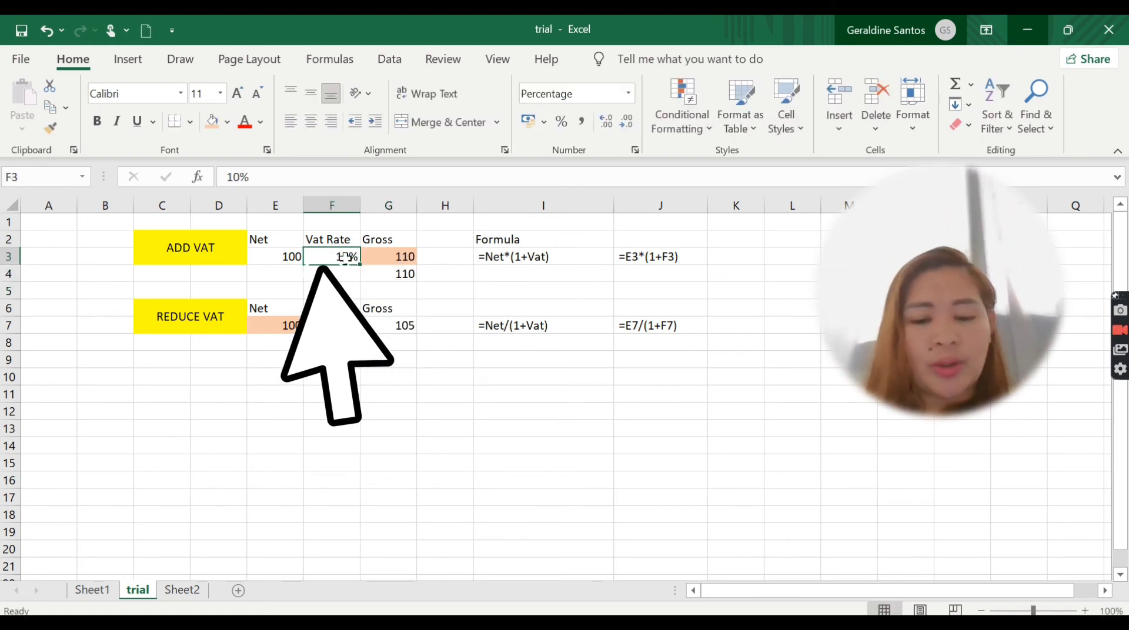
type("20")
key("Return")
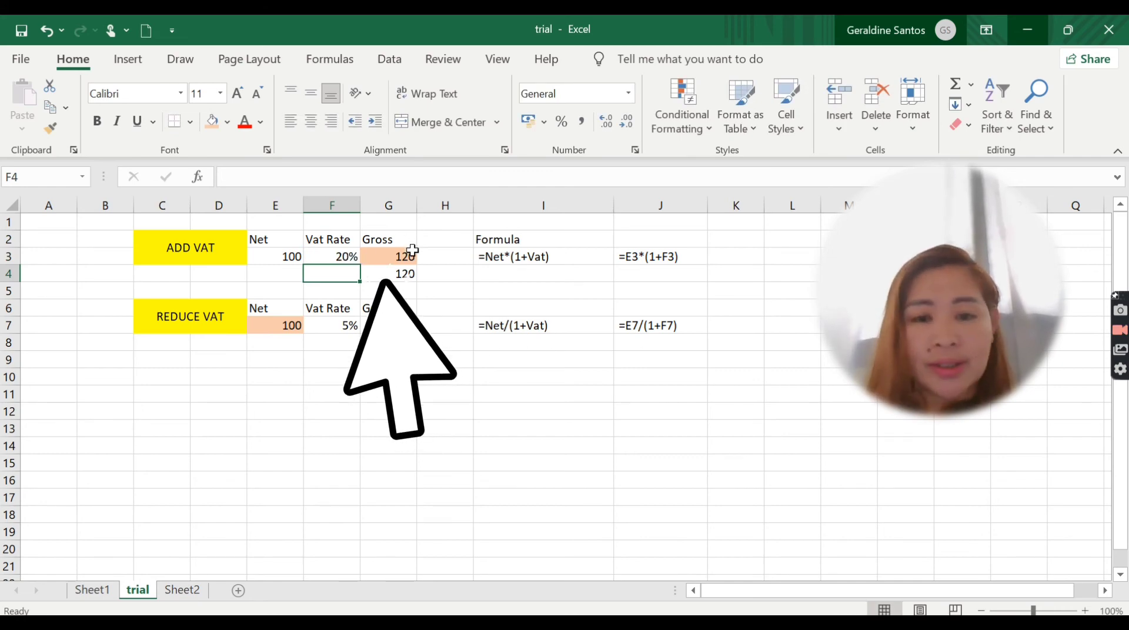
left_click(506, 275)
Step: Type the written note =Net+(Net*Vat) into I4 below the existing note
double_click(507, 274)
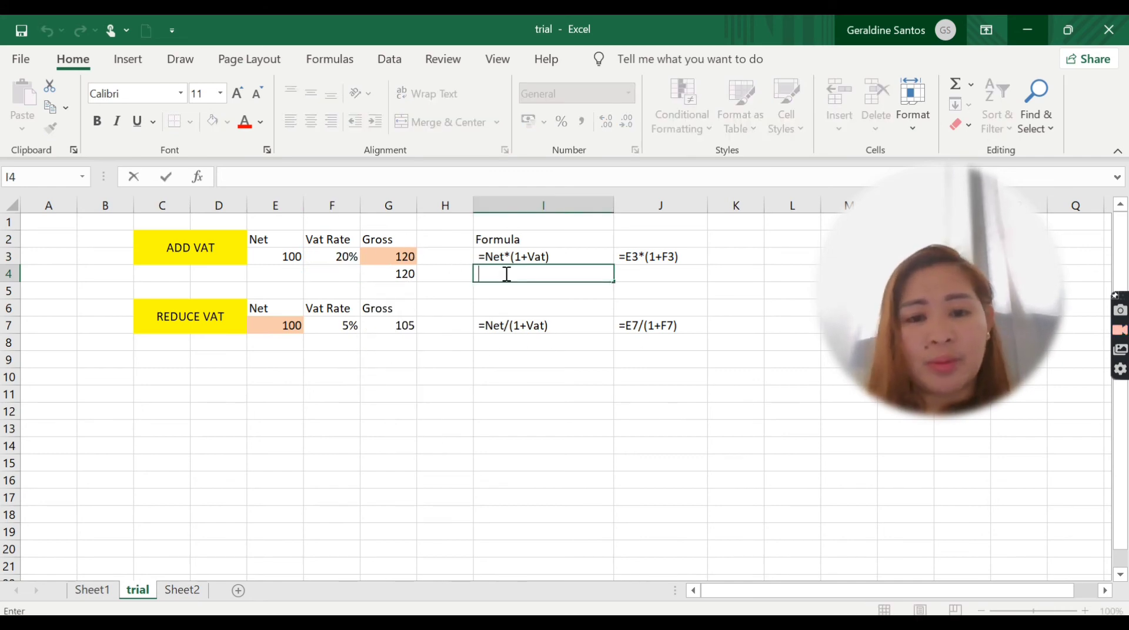
type("=")
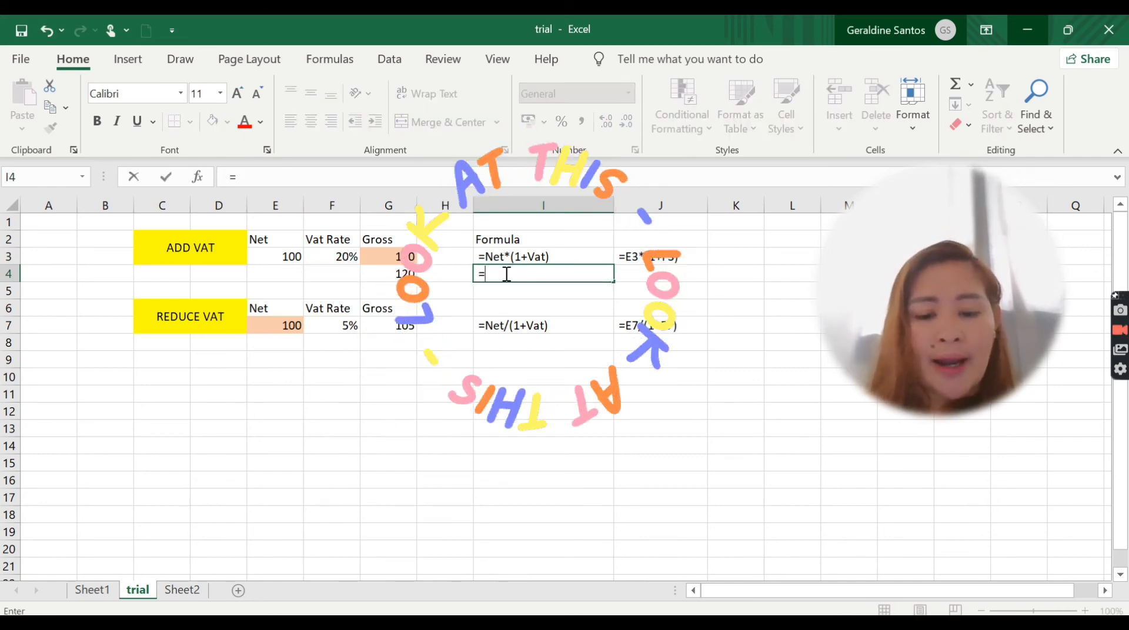
type("Net")
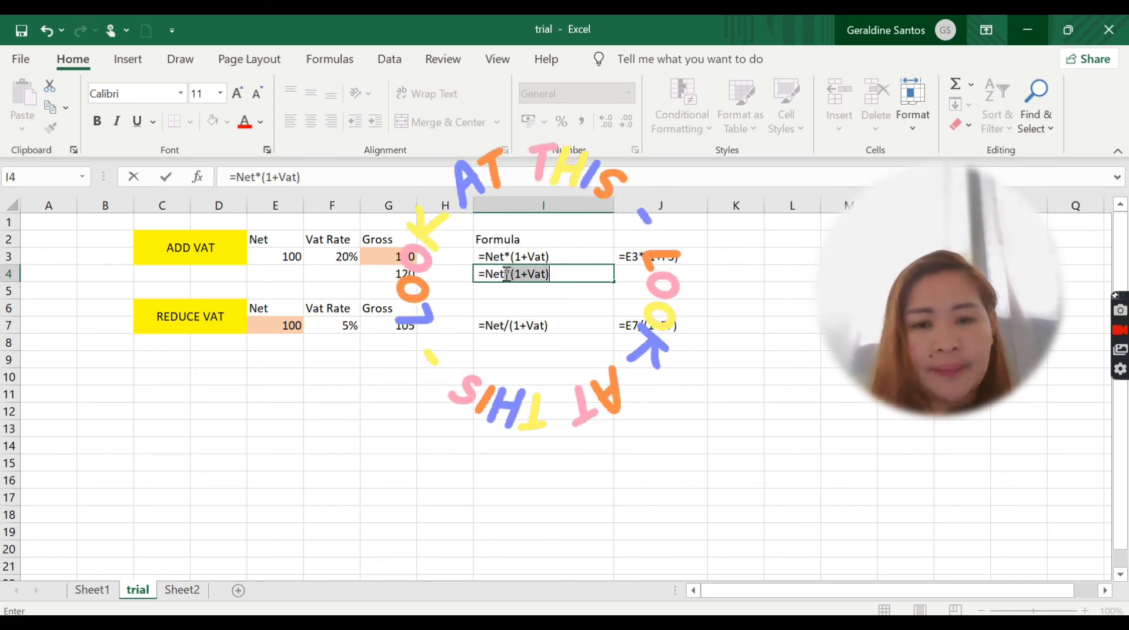
type("+")
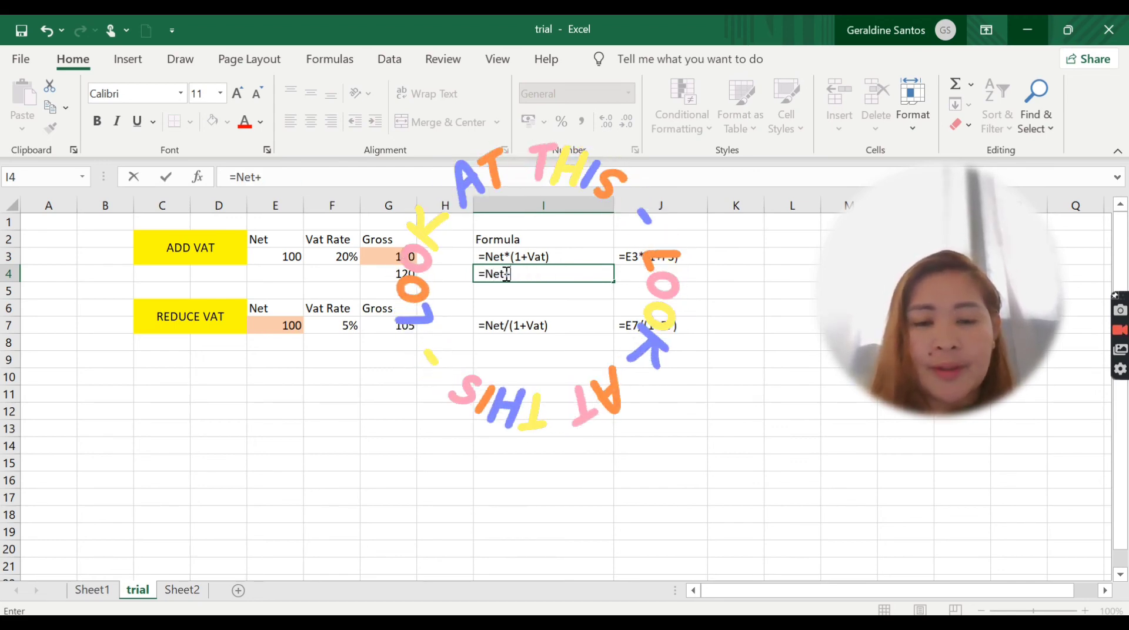
type("(")
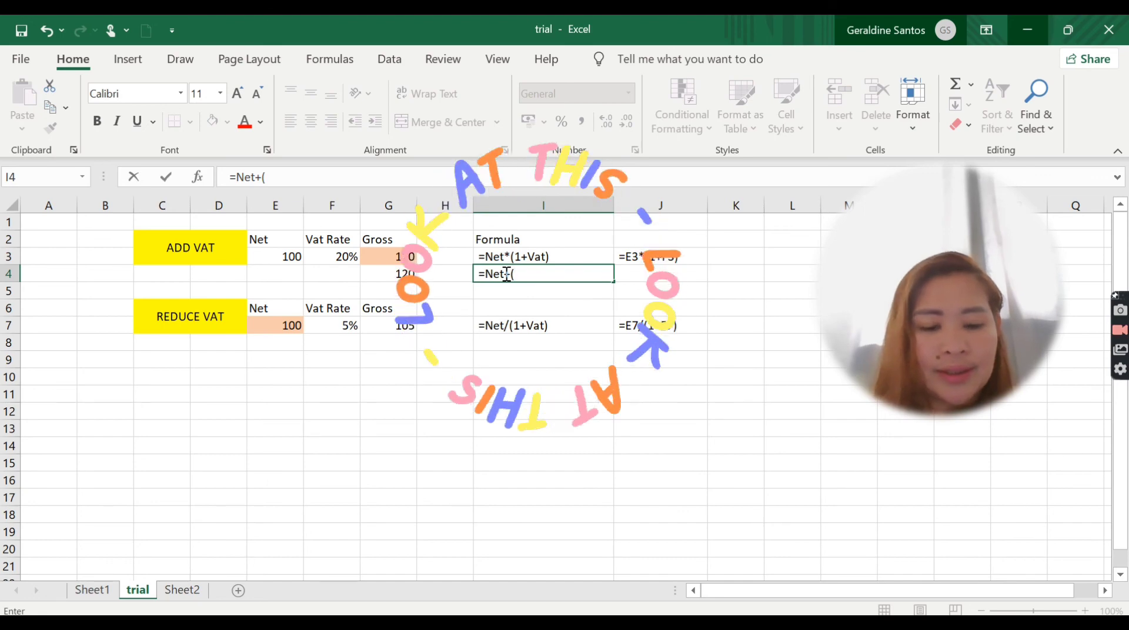
type("Net*")
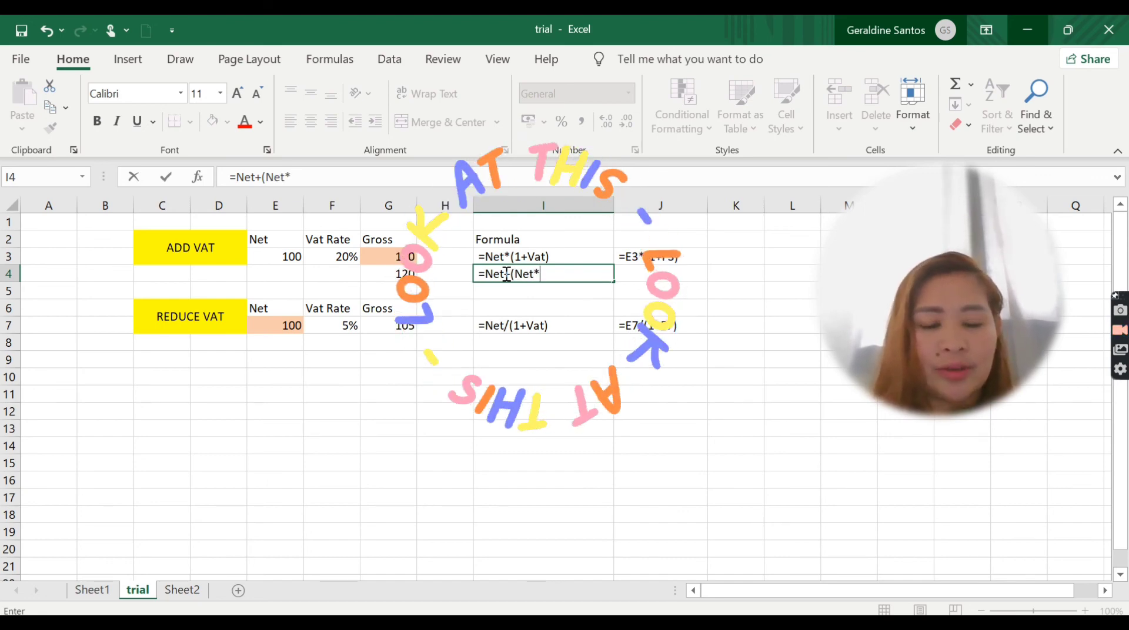
type("Vat)")
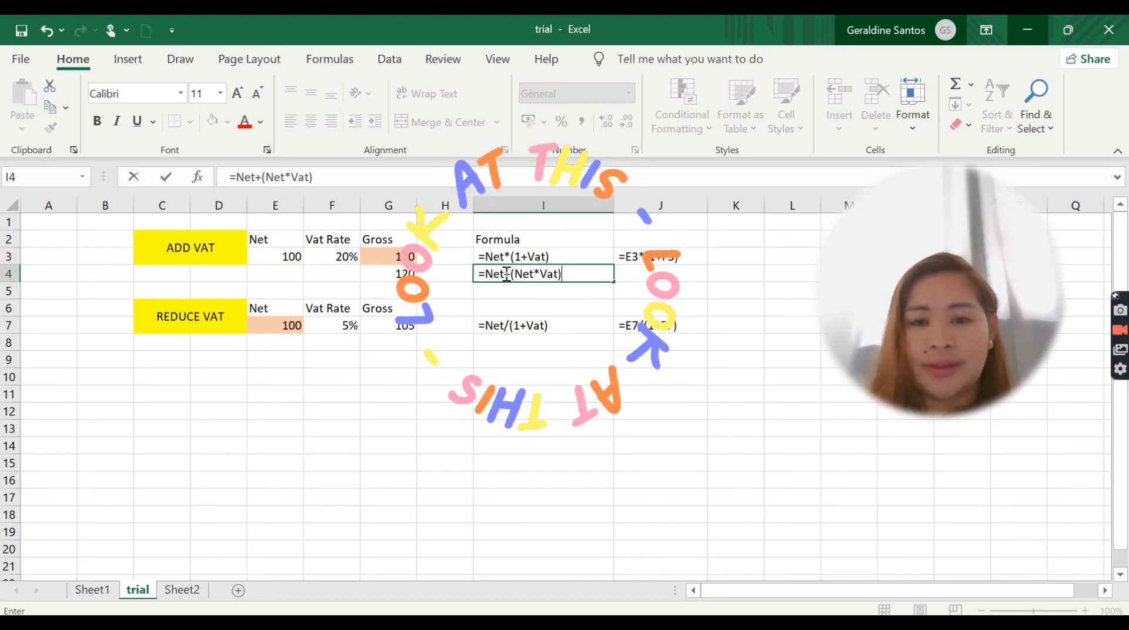
left_click(659, 257)
key("ctrl+c")
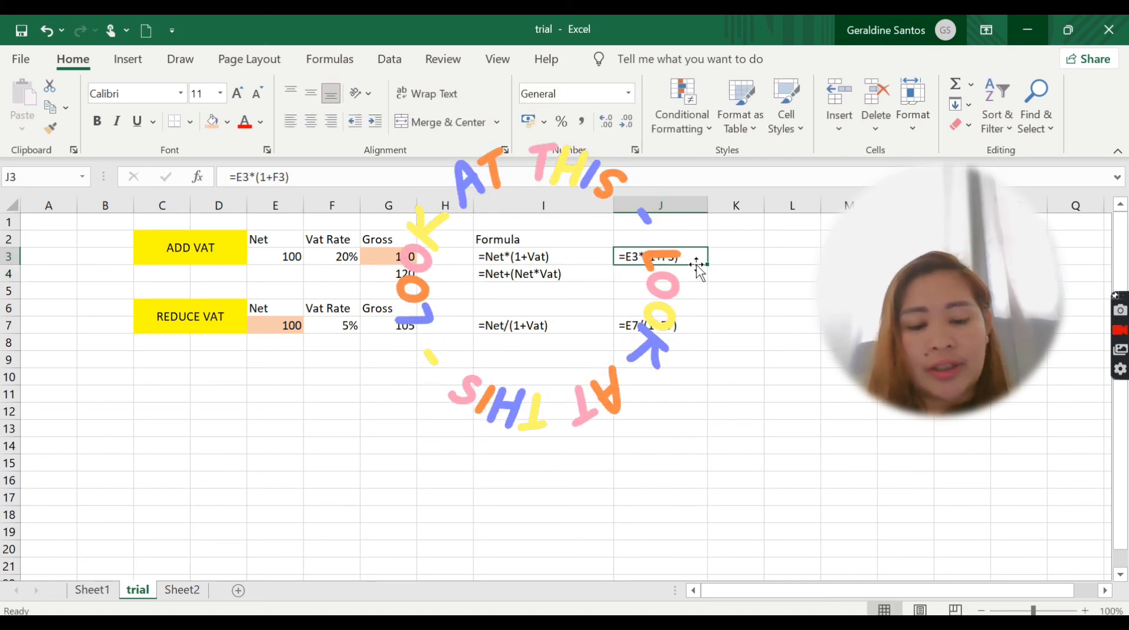
Step: Copy J3's formula note into J4 and edit it to read =E3+(E3*F3)
left_click(698, 273)
key("ctrl+v")
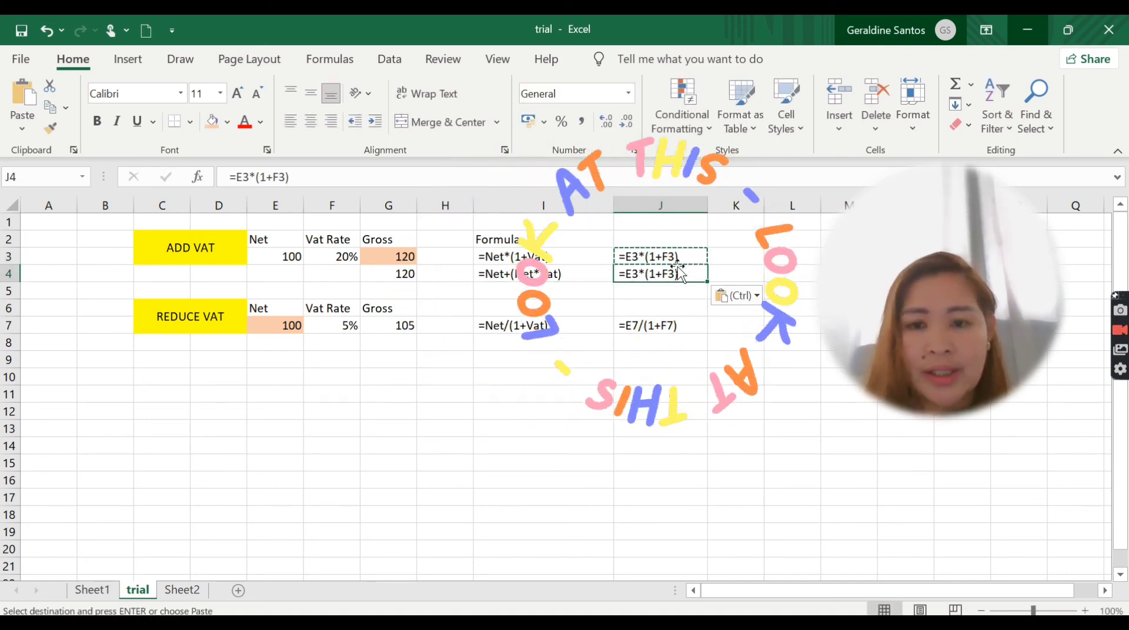
double_click(638, 276)
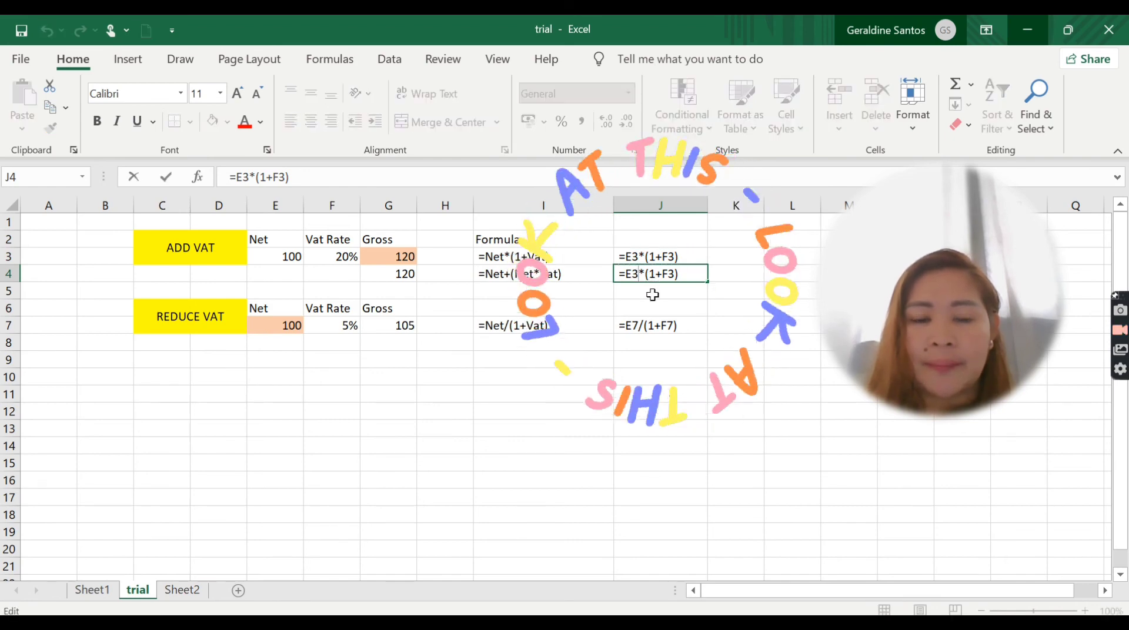
key("Delete")
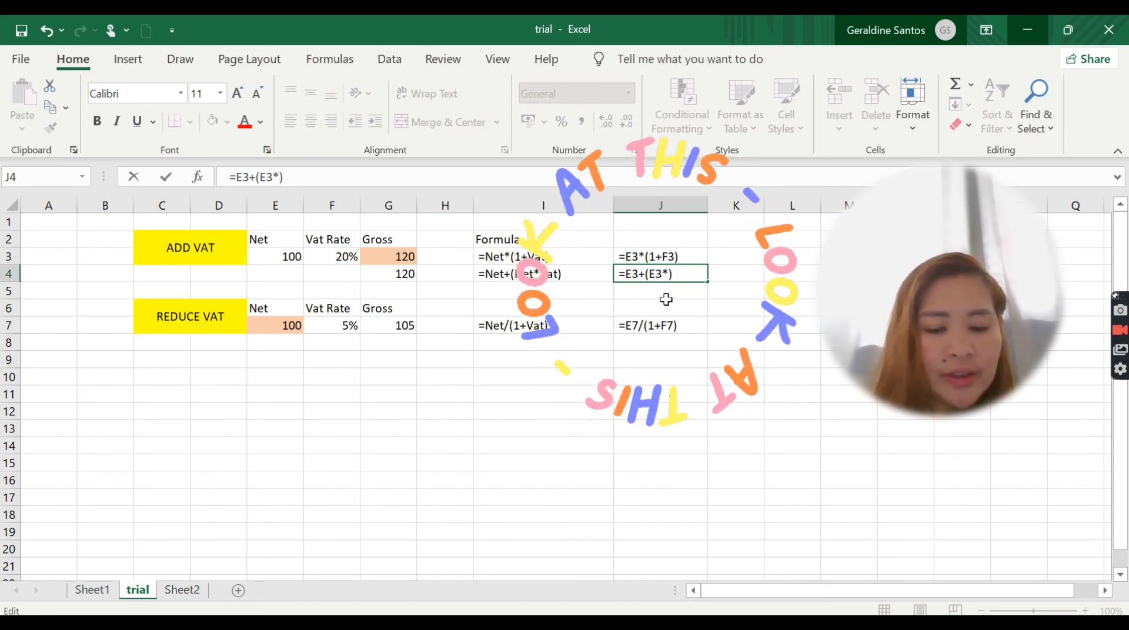
key("Return")
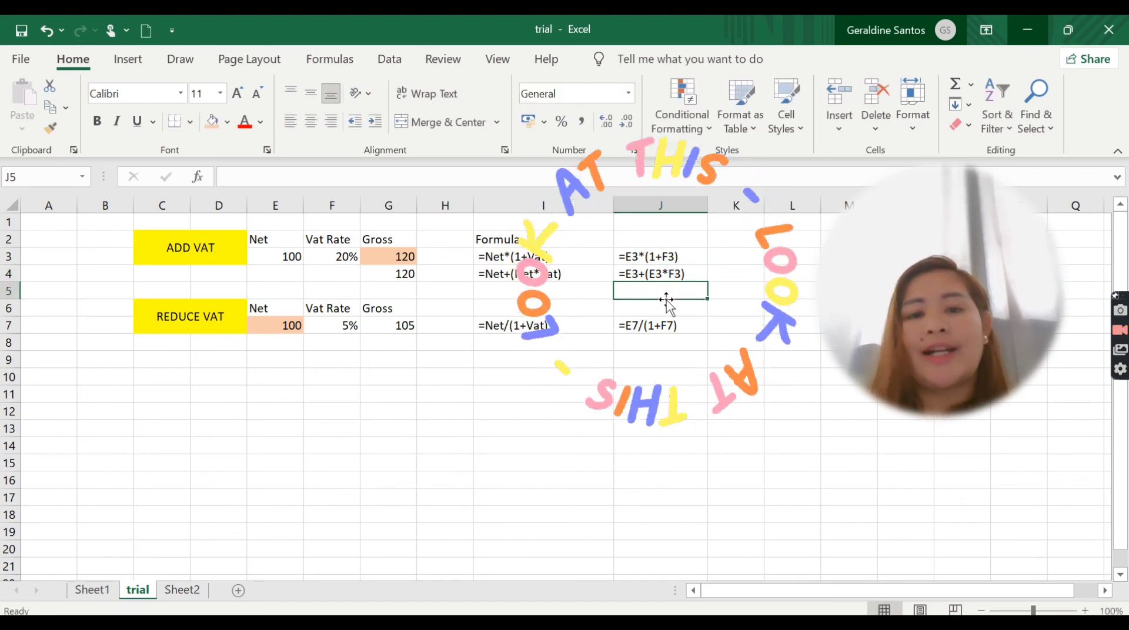